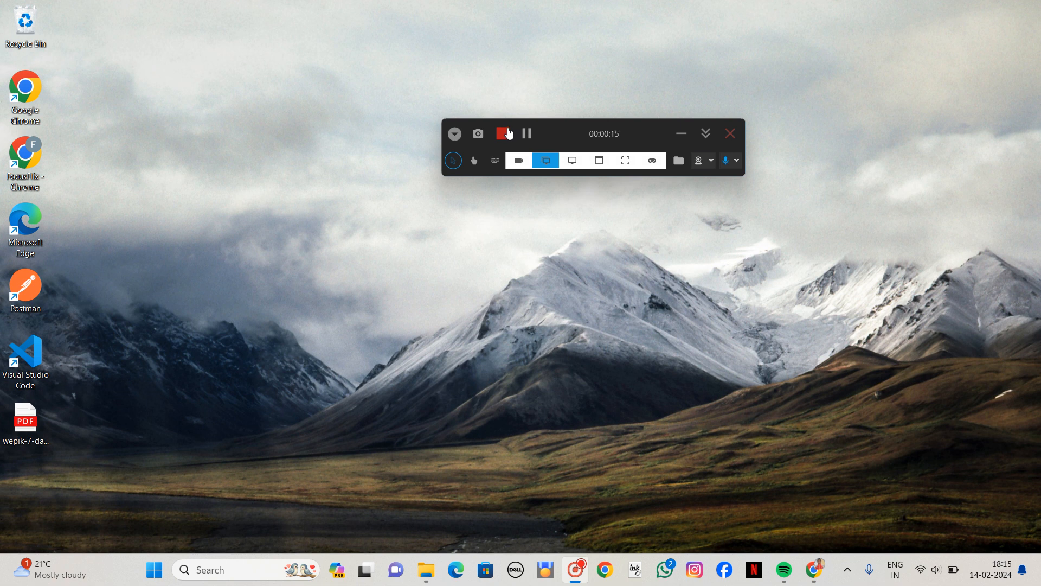
# Switch to Chrome, search the web for "mysql" and open the official MySQL website.
pyautogui.click(681, 136)
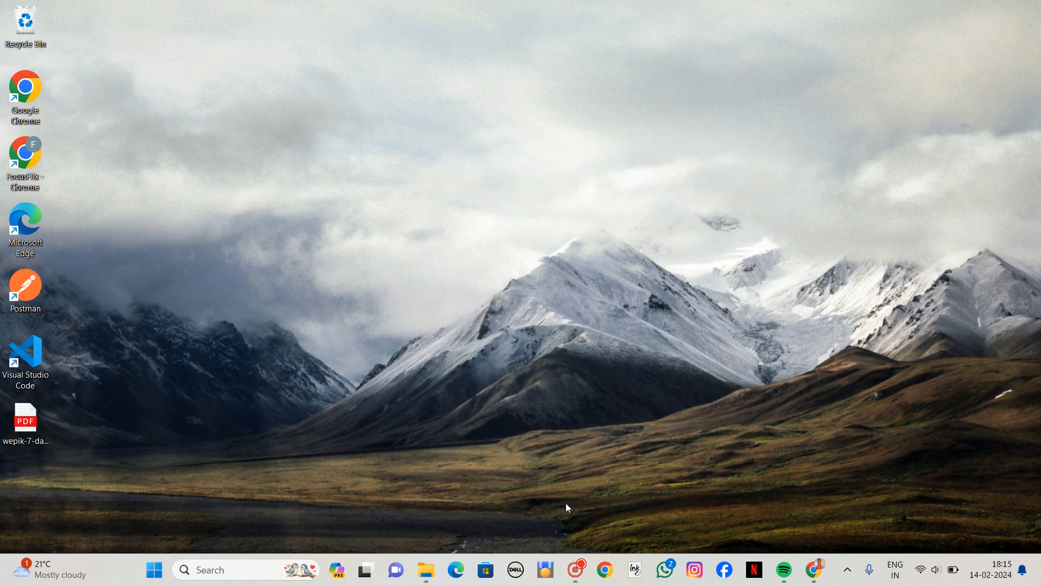
pyautogui.click(813, 570)
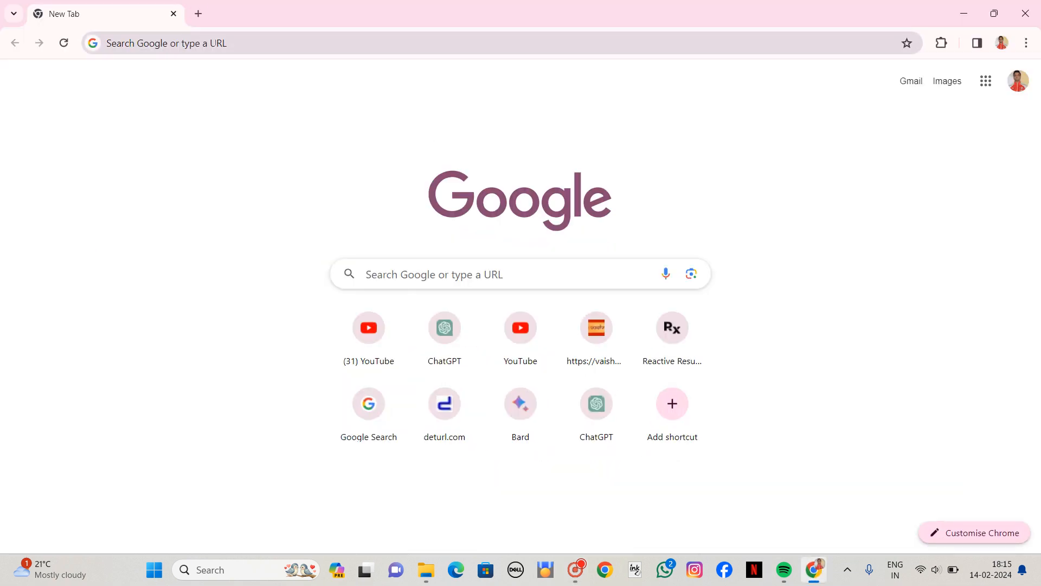
pyautogui.click(219, 44)
pyautogui.write('mysql')
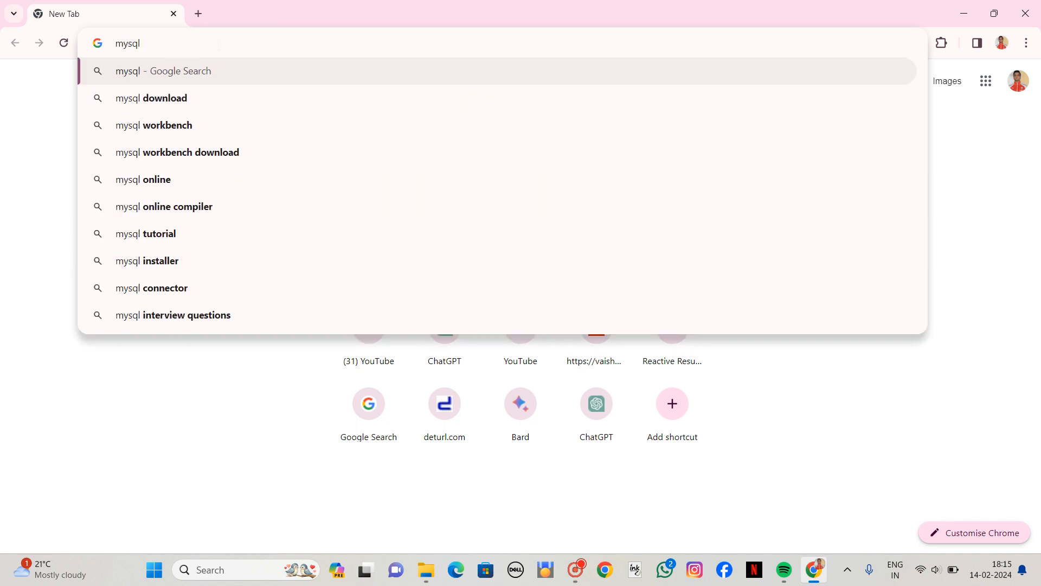
pyautogui.press('Return')
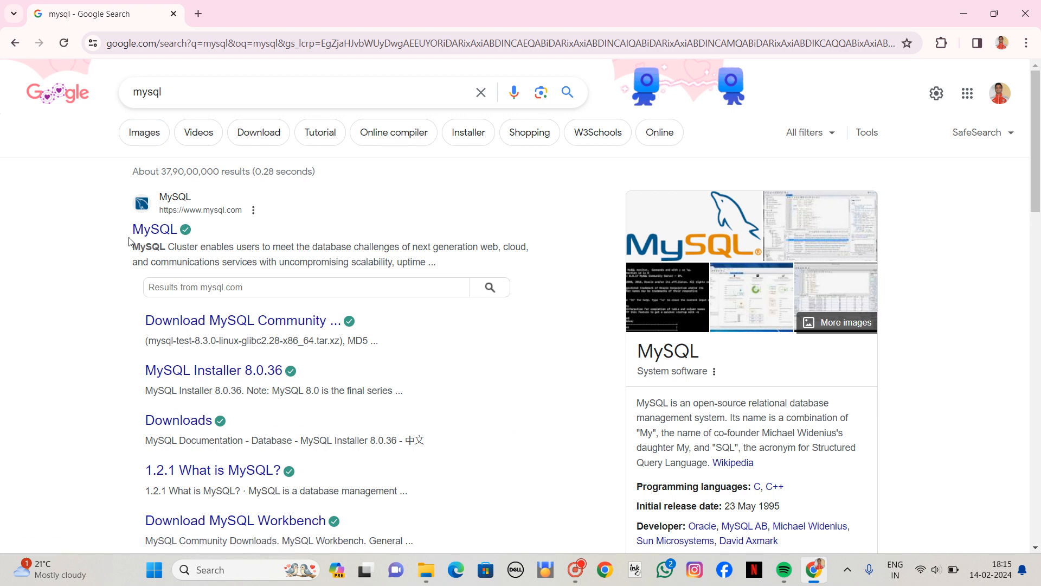
pyautogui.click(147, 230)
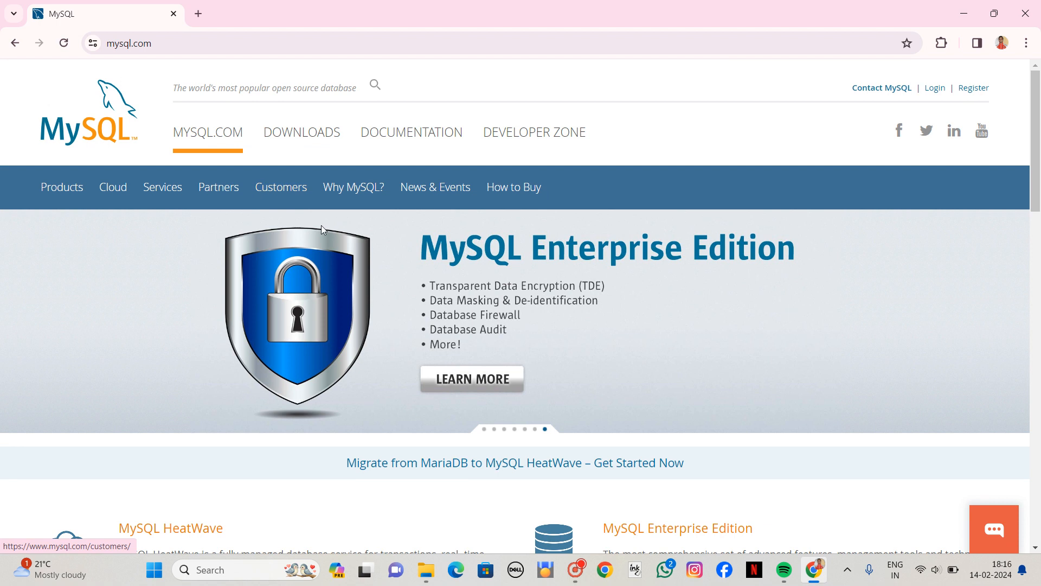
# Go to the MySQL Community (GPL) Downloads and open the MySQL Installer for Windows page.
pyautogui.click(314, 133)
pyautogui.scroll(-9, 346, 249)
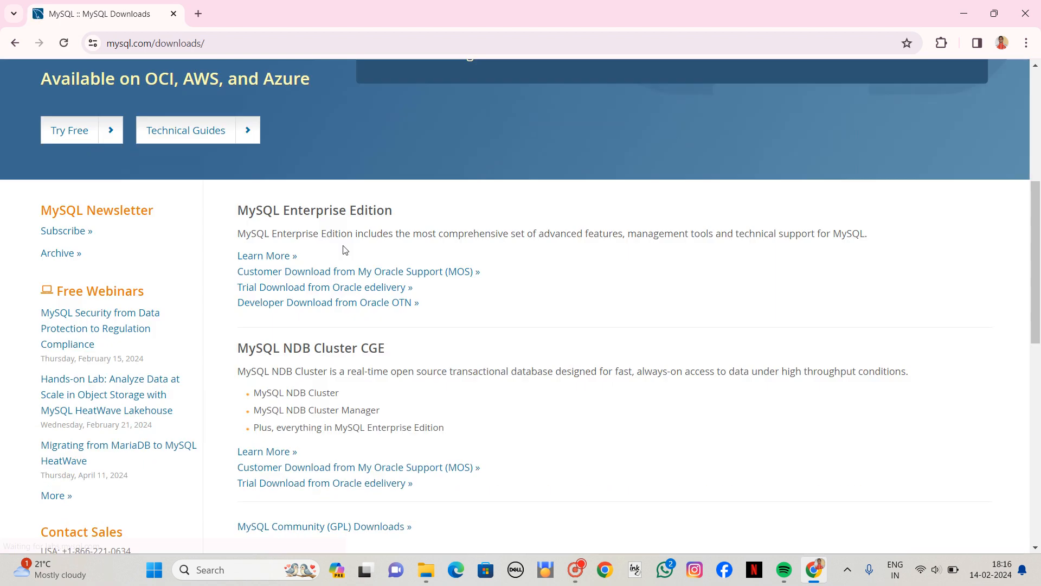
pyautogui.scroll(-2, 374, 436)
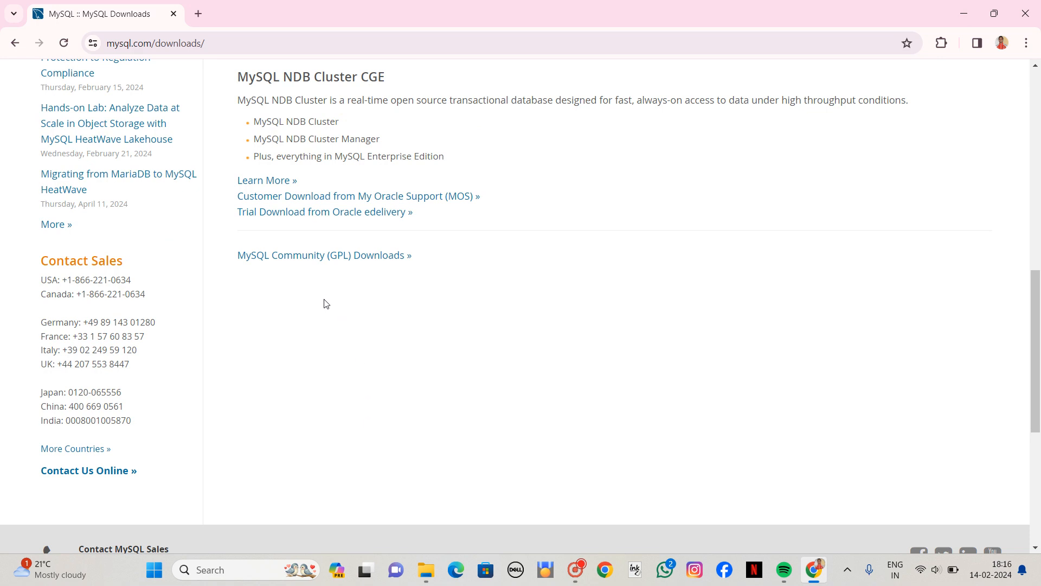
pyautogui.click(345, 259)
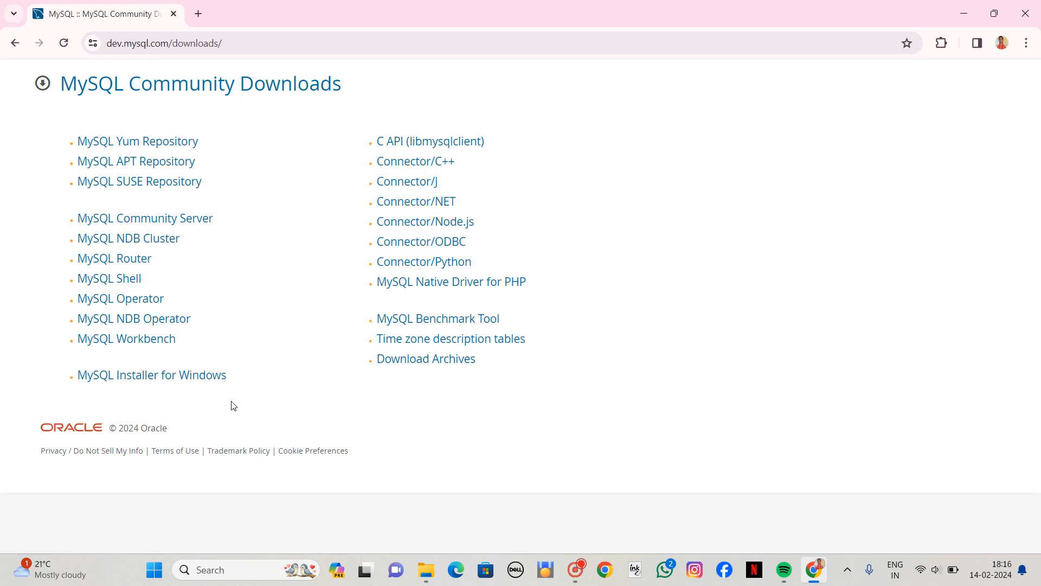
pyautogui.click(206, 382)
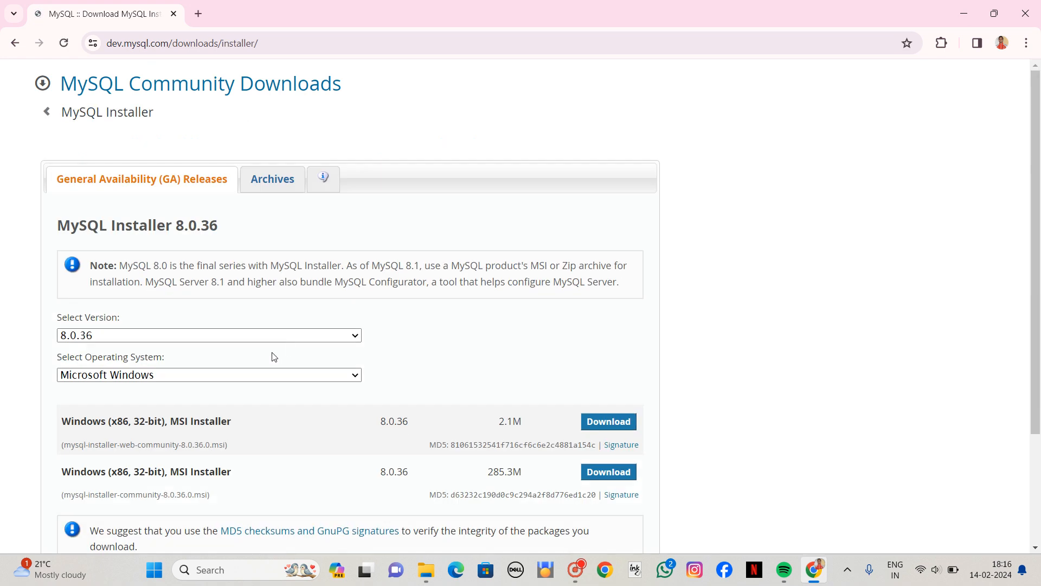
# Examine the 285.3M Windows (x86, 32-bit) MSI Installer entry for version 8.0.36.
pyautogui.scroll(-3, 629, 373)
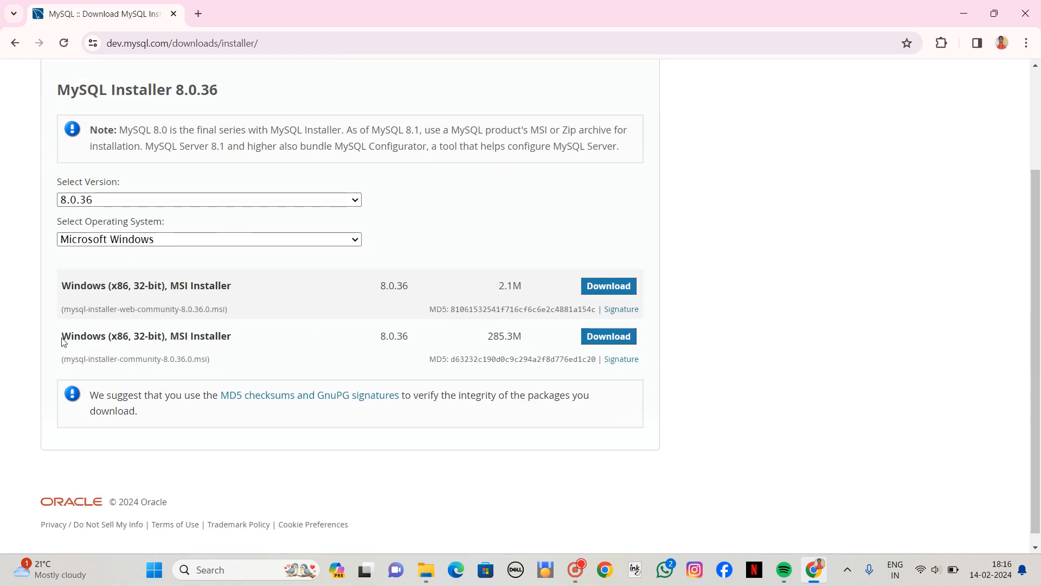
pyautogui.moveTo(62, 342); pyautogui.dragTo(618, 320)
pyautogui.click(676, 340)
# Switch to File Explorer and launch the mysql-installer-community-8.0.36.0 package from New folder.
pyautogui.moveTo(424, 581)
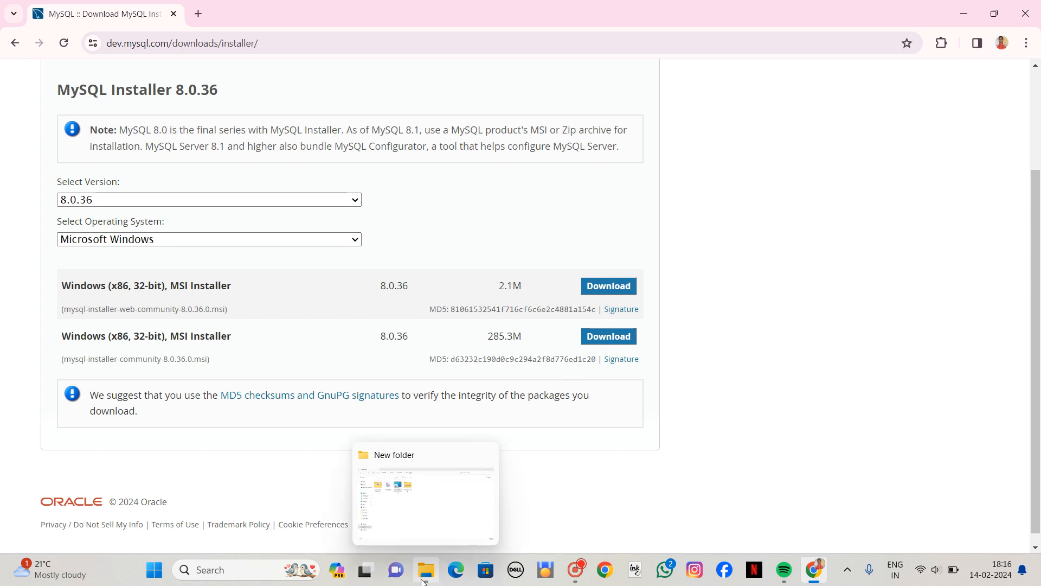
pyautogui.click(449, 532)
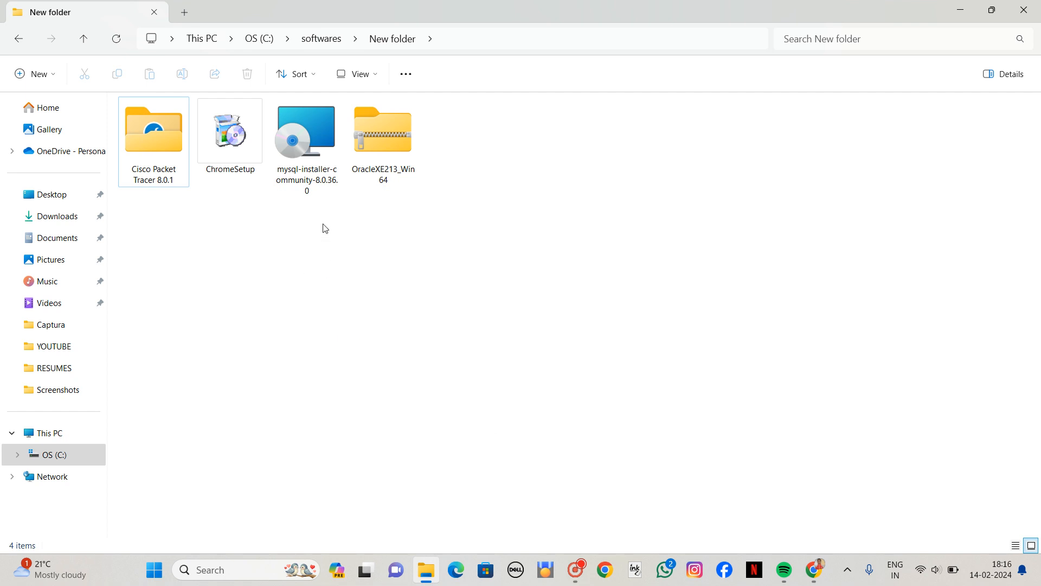
pyautogui.doubleClick(312, 190)
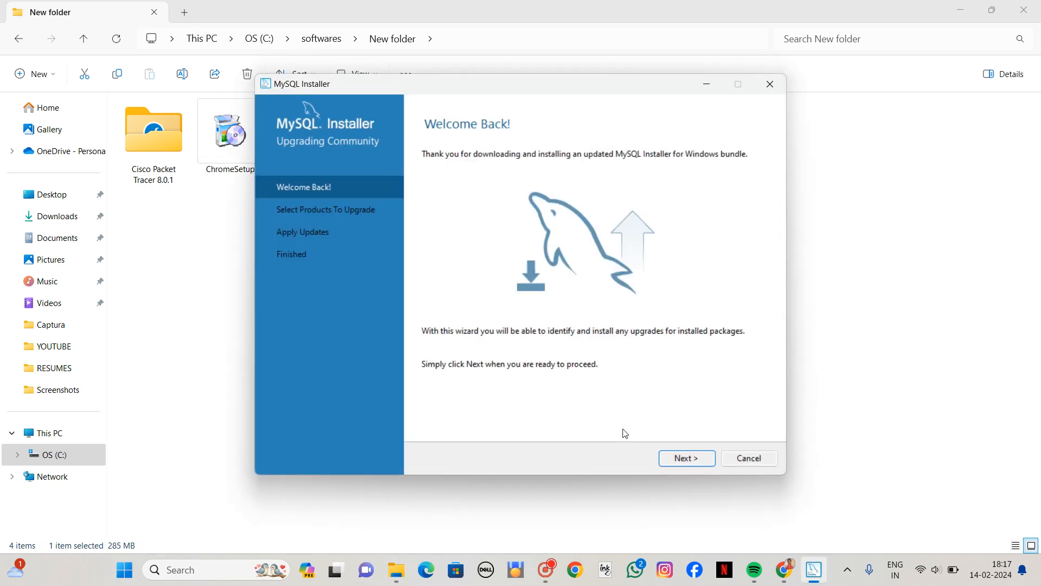
# Select MySQL Shell as the product to upgrade and execute its update to version 8.0.36.
pyautogui.click(671, 460)
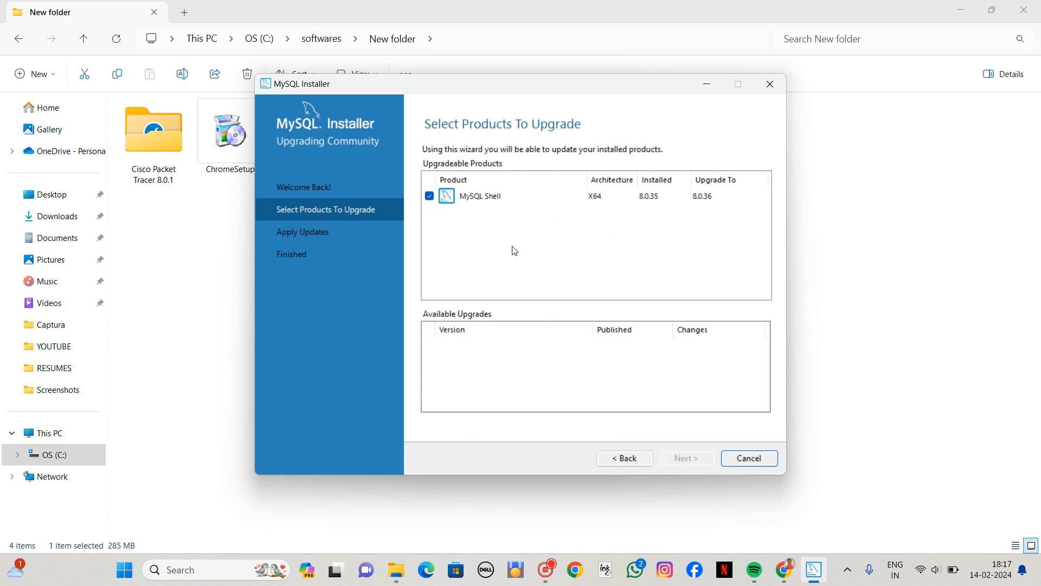
pyautogui.click(544, 196)
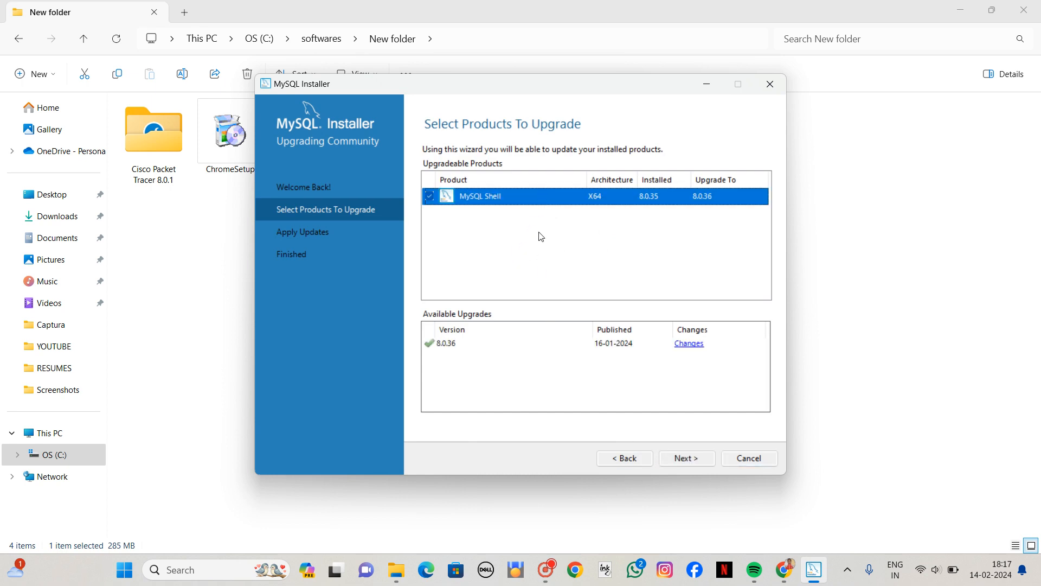
pyautogui.click(682, 458)
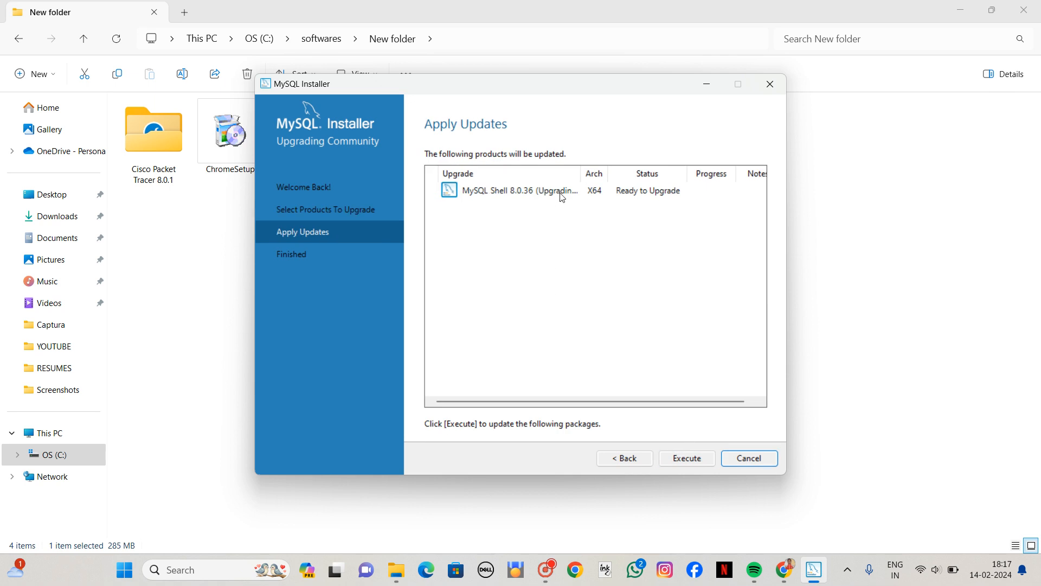
pyautogui.click(687, 458)
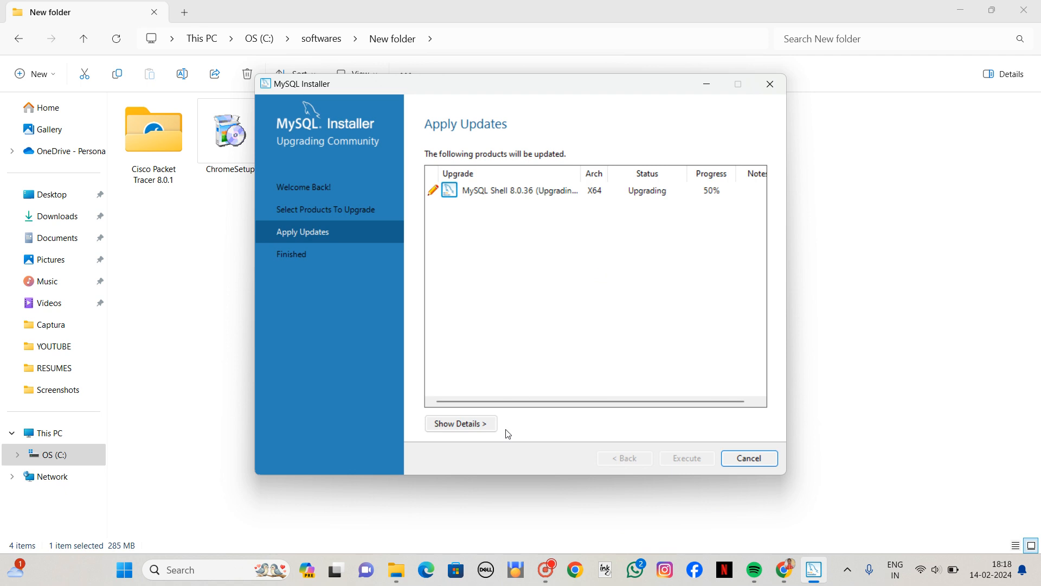
# Complete the MySQL Shell upgrade wizard and finish it to reach the installer dashboard.
pyautogui.click(546, 568)
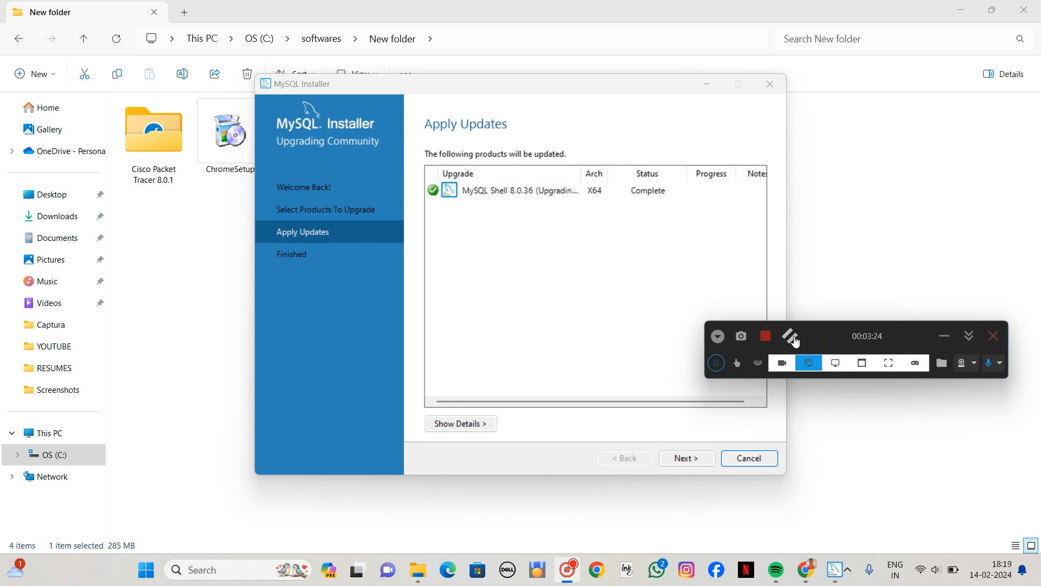
pyautogui.click(946, 338)
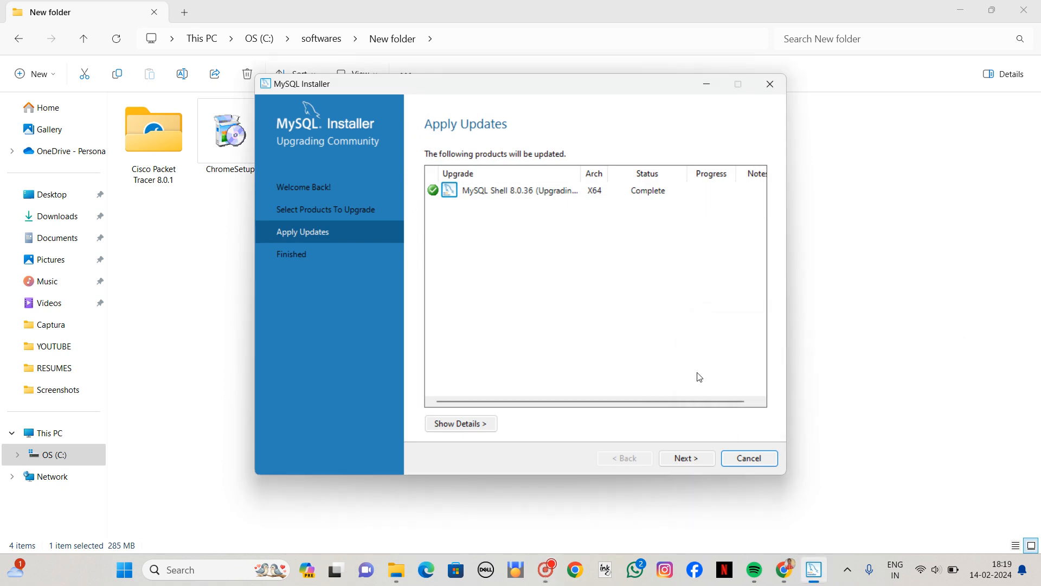
pyautogui.click(687, 459)
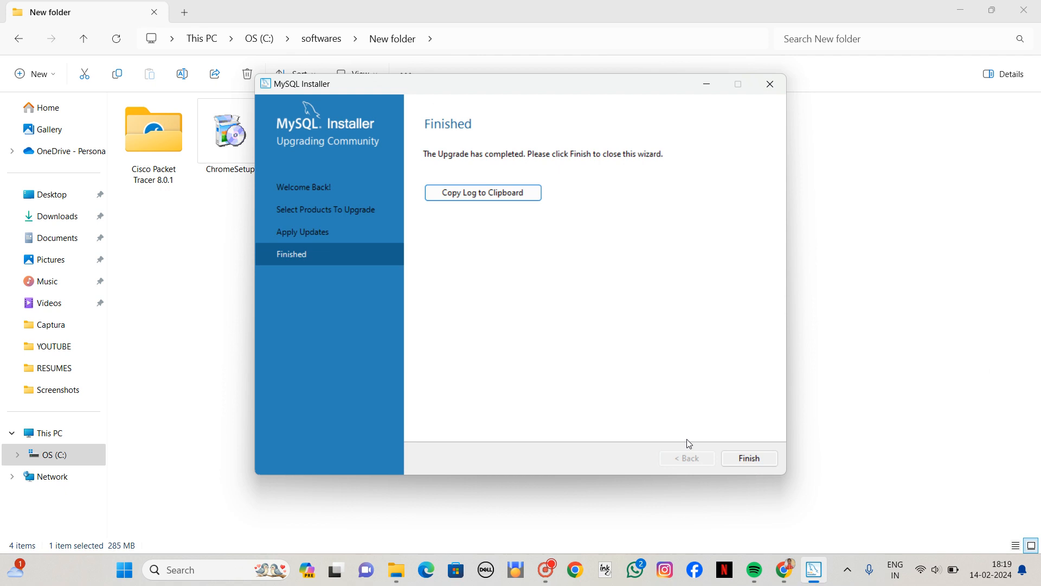
pyautogui.click(745, 459)
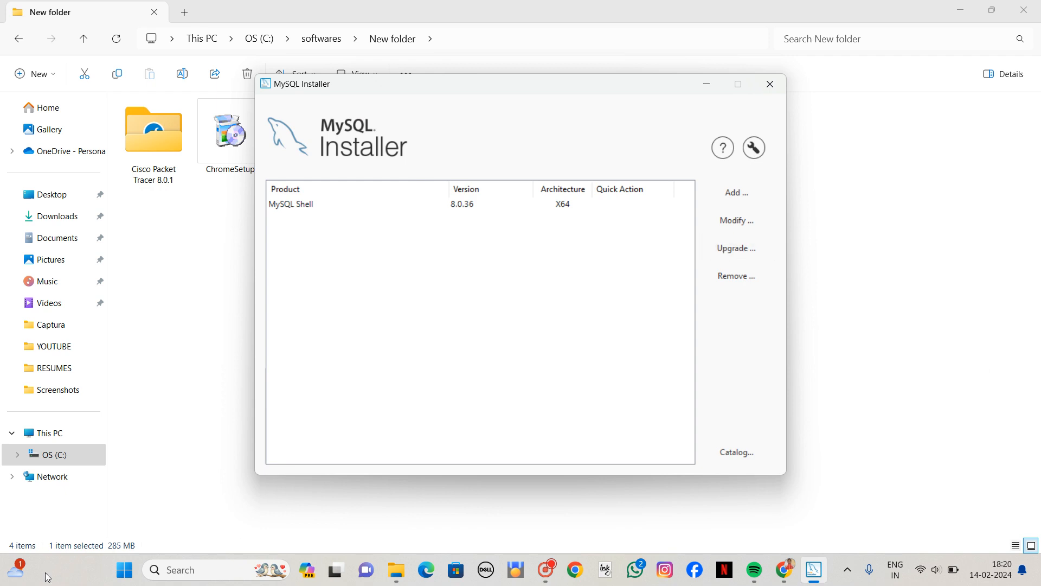
# Search the computer's installed apps for "mysql wo" to look for MySQL Workbench.
pyautogui.click(124, 571)
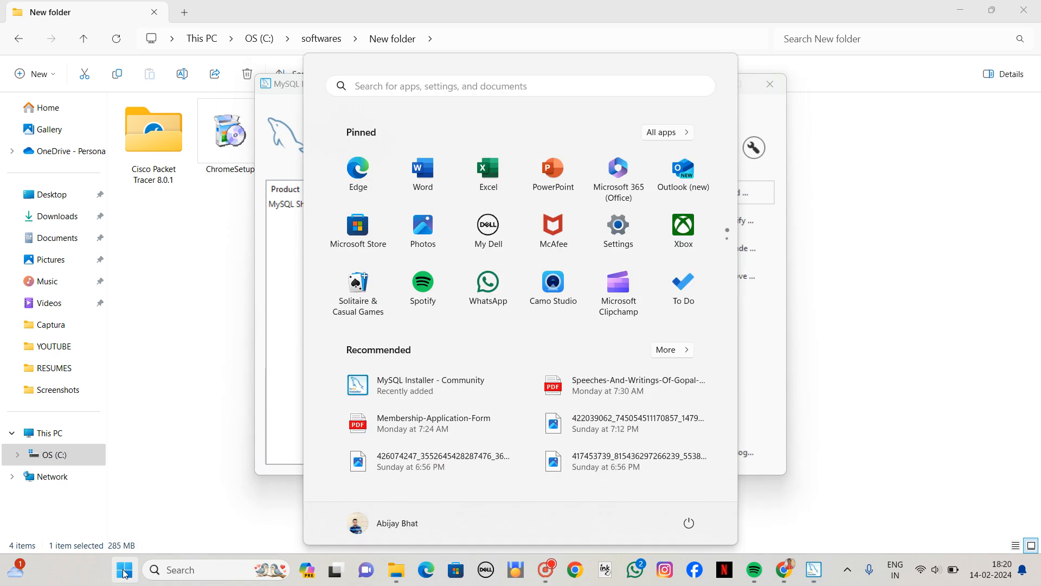
pyautogui.write('my')
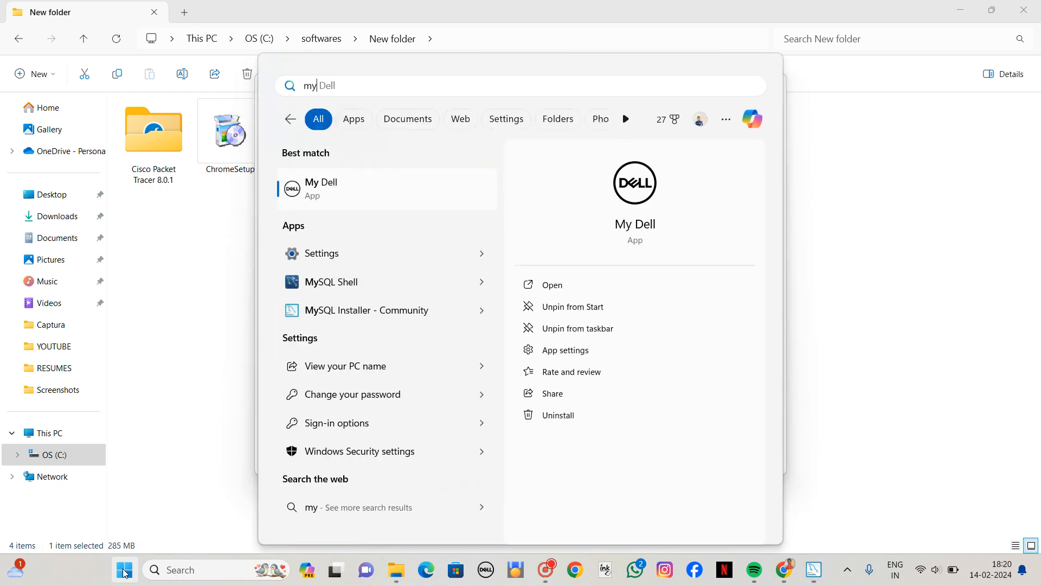
pyautogui.write('sql')
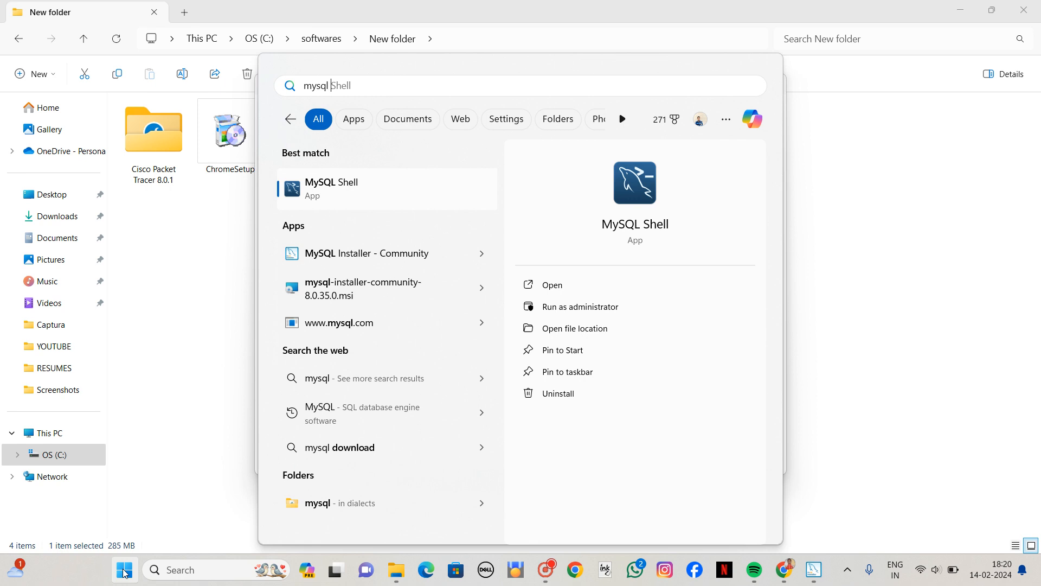
pyautogui.write(' wo')
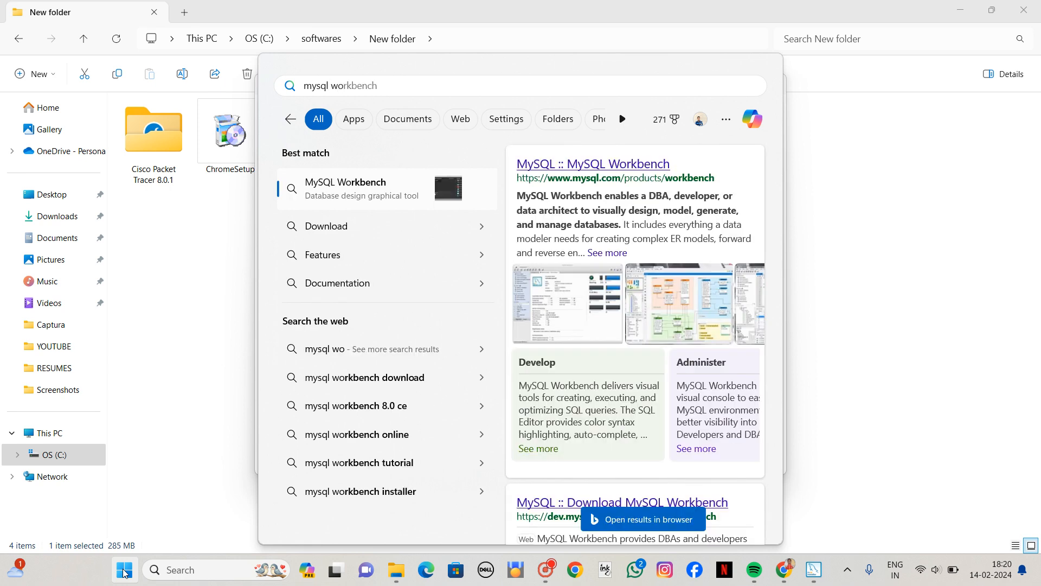
# Replace the Windows search text with "workbench", check for the app, and close the search.
pyautogui.press('BackSpace')
pyautogui.press('BackSpace')
pyautogui.press('BackSpace')
pyautogui.press('BackSpace')
pyautogui.press('BackSpace')
pyautogui.press('BackSpace')
pyautogui.press('BackSpace')
pyautogui.press('BackSpace')
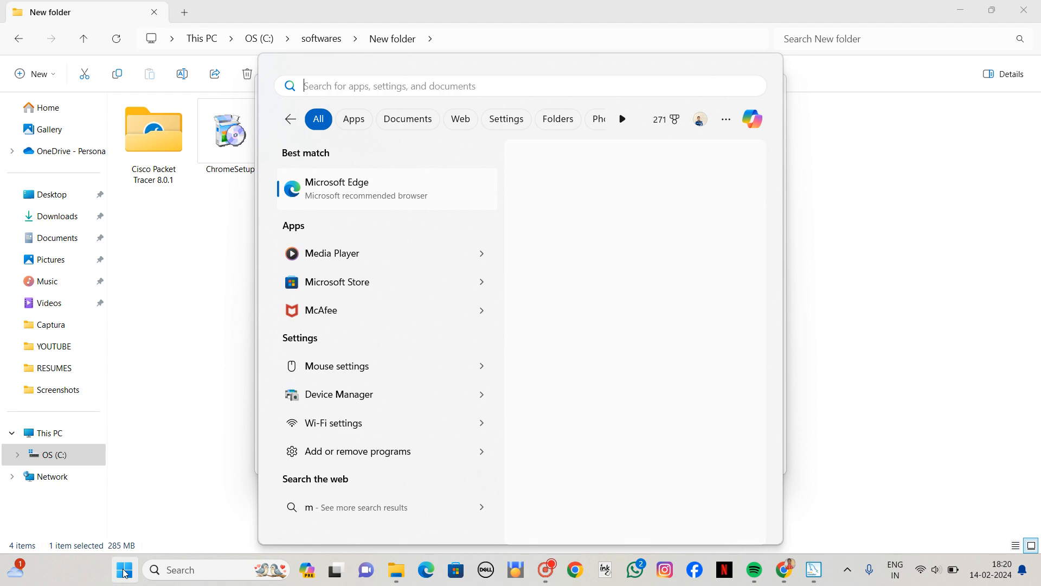
pyautogui.write('work')
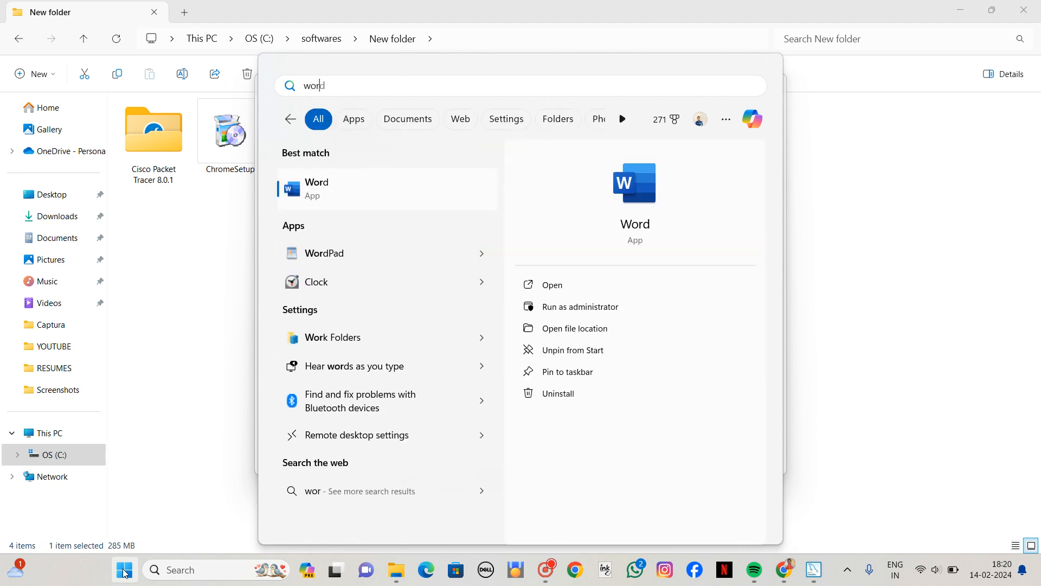
pyautogui.write('bench')
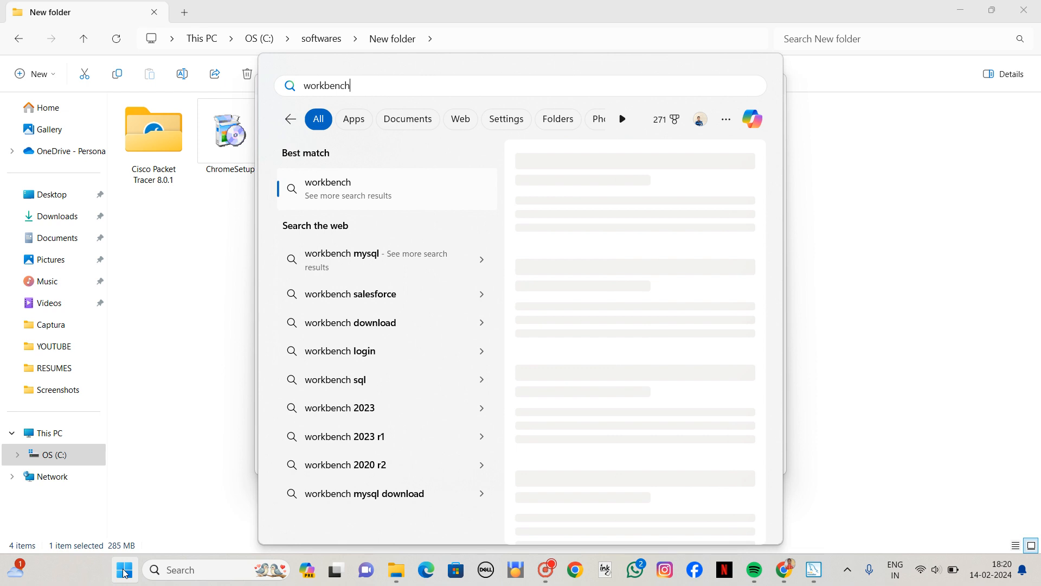
pyautogui.press('BackSpace')
pyautogui.press('BackSpace')
pyautogui.press('BackSpace')
pyautogui.press('BackSpace')
pyautogui.press('BackSpace')
pyautogui.press('BackSpace')
pyautogui.press('BackSpace')
pyautogui.press('BackSpace')
pyautogui.press('BackSpace')
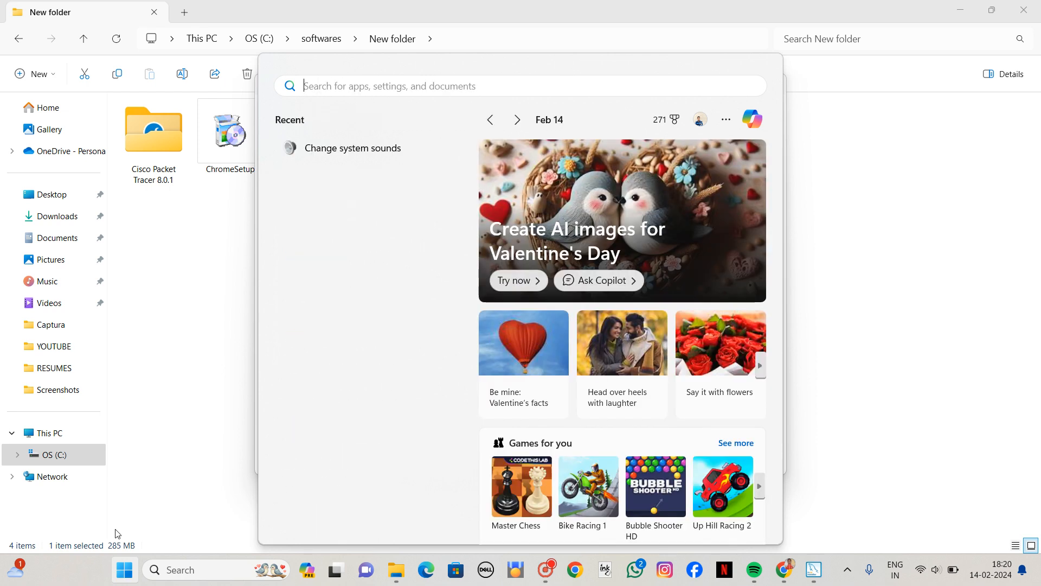
pyautogui.click(127, 568)
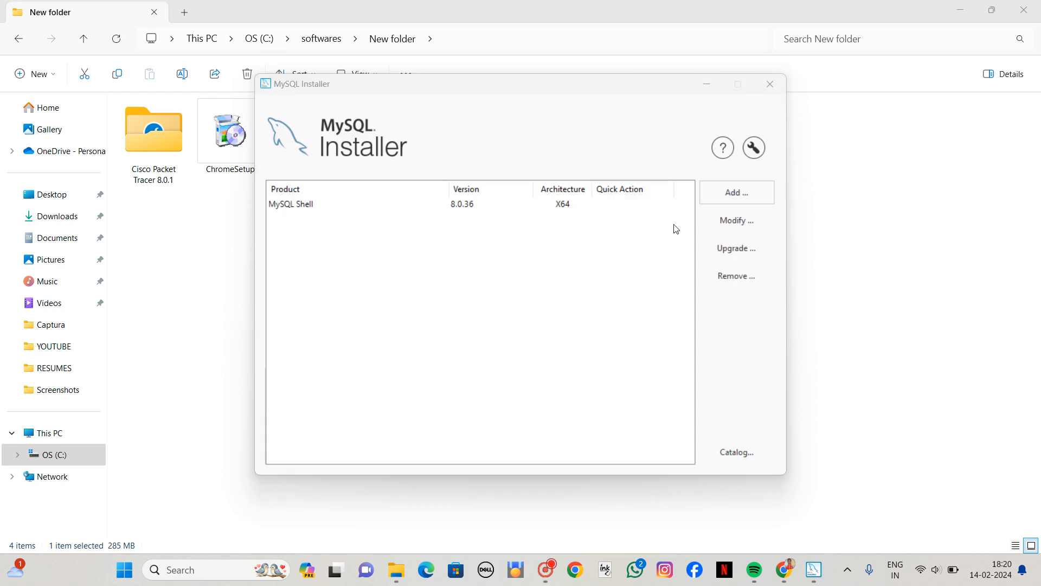
# Check the installed MySQL products for upgrades and update the installer's product catalog through to the end of its wizard.
pyautogui.click(720, 252)
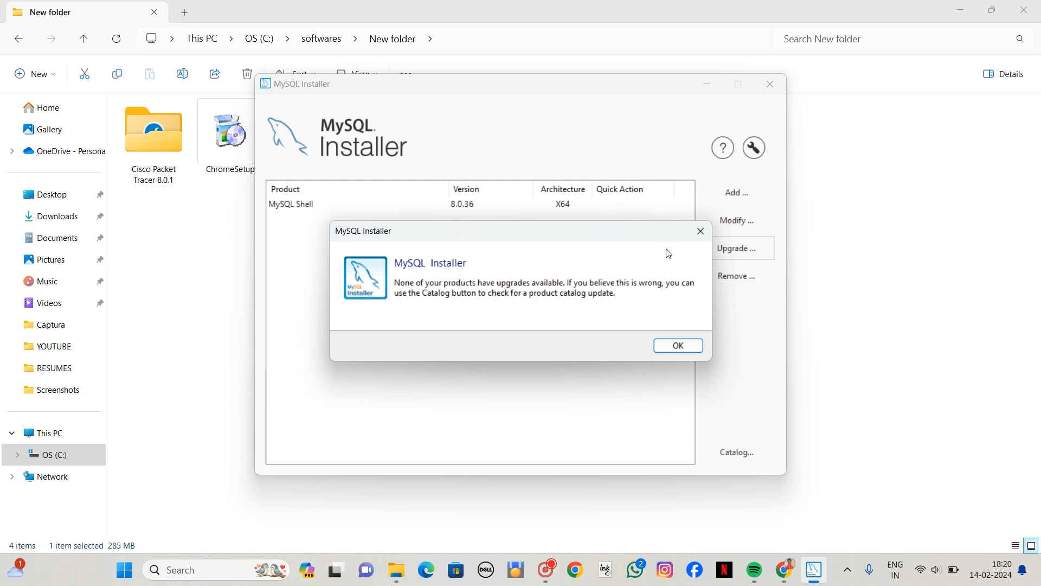
pyautogui.click(702, 232)
pyautogui.click(734, 458)
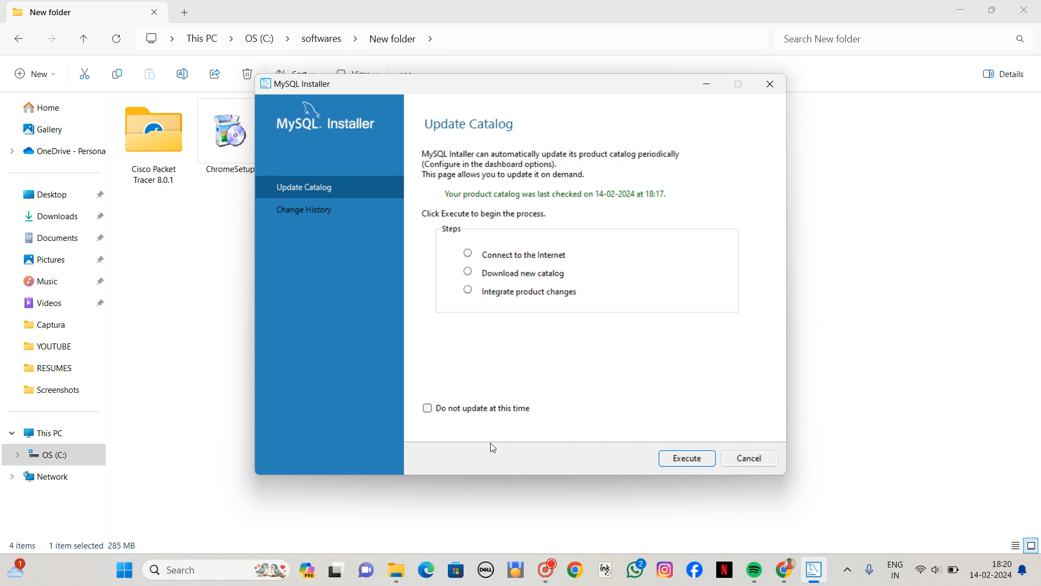
pyautogui.click(687, 464)
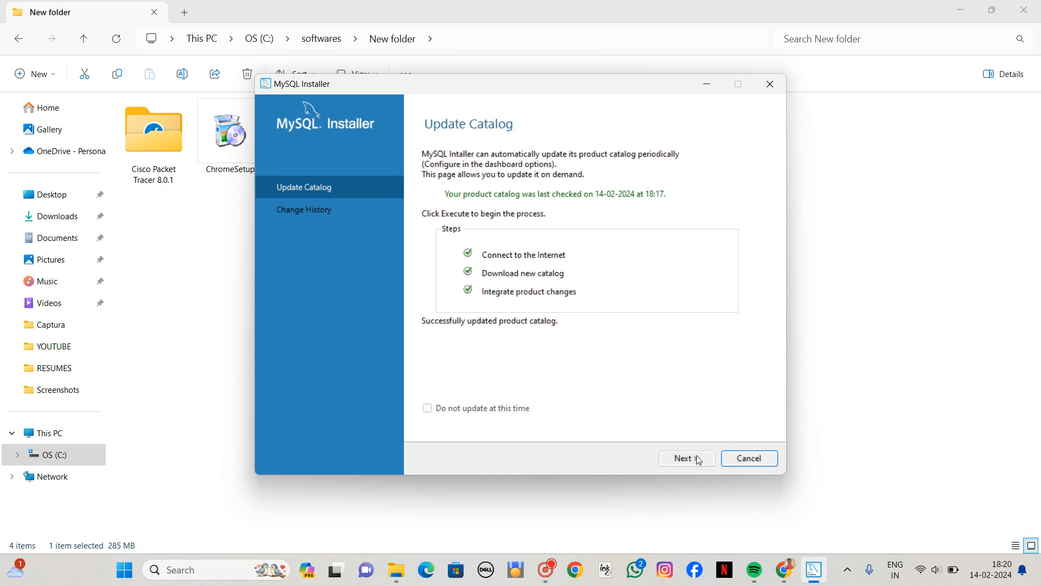
pyautogui.click(698, 459)
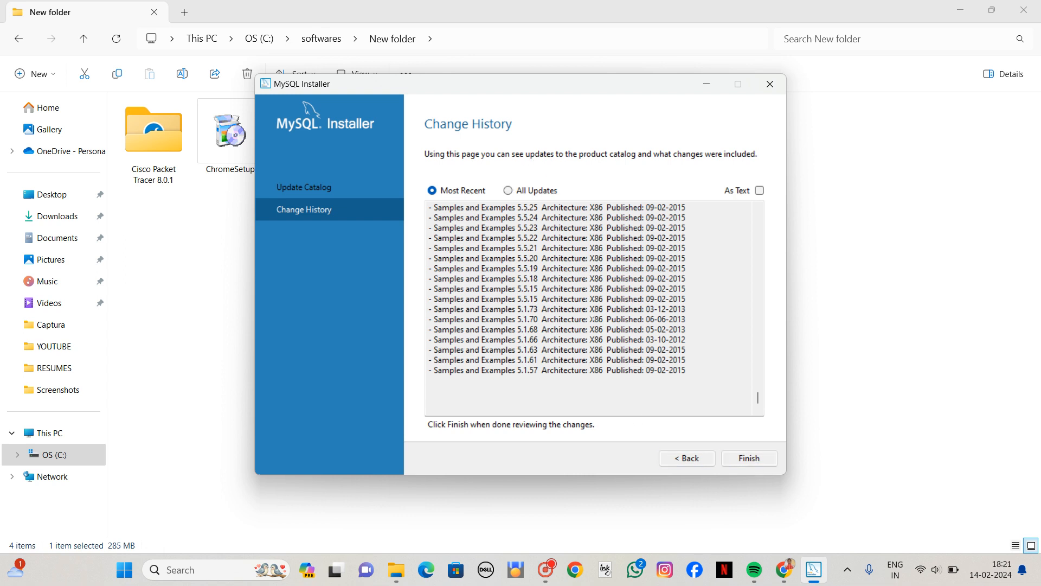
pyautogui.click(759, 457)
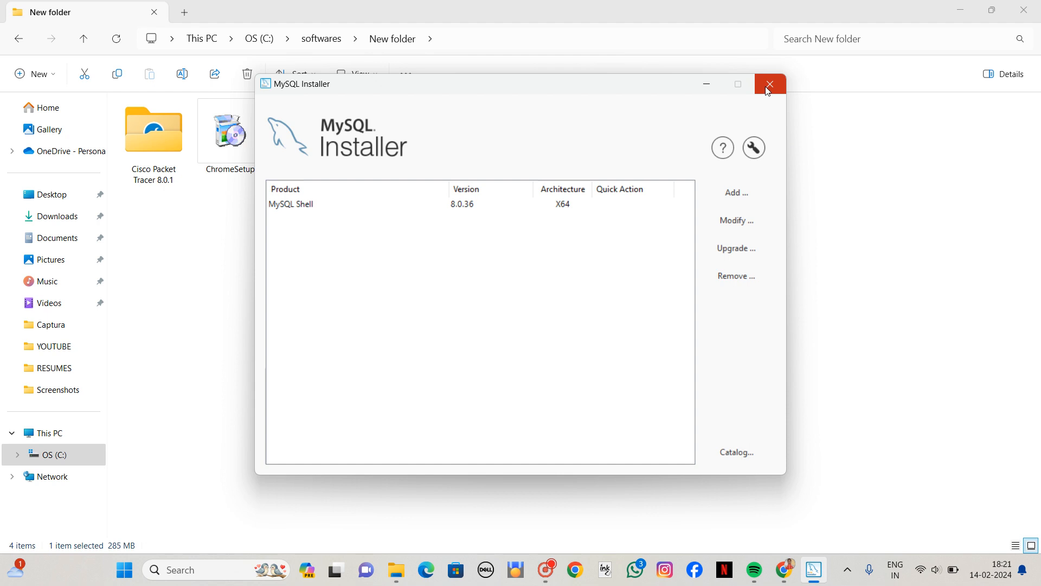
# Set the MySQL Installer window aside, switch to Chrome, and search Google for "mysql workbench" in a new tab.
pyautogui.click(717, 85)
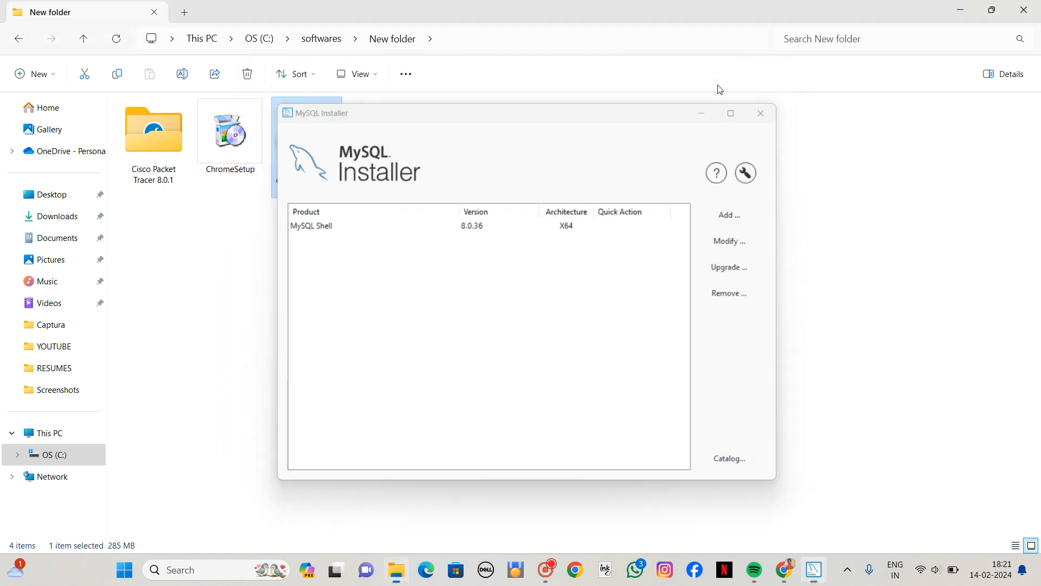
pyautogui.click(591, 454)
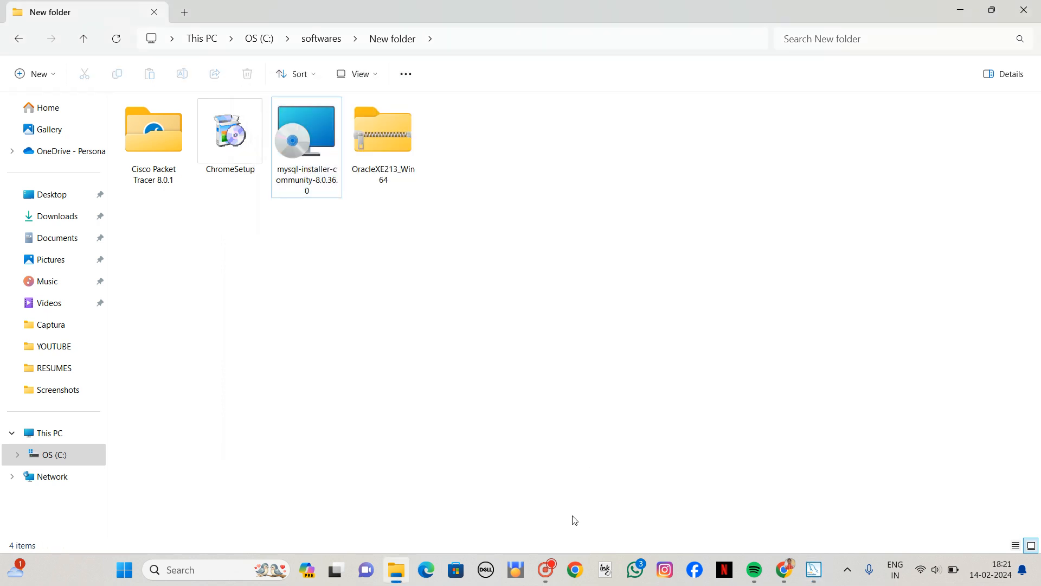
pyautogui.click(785, 570)
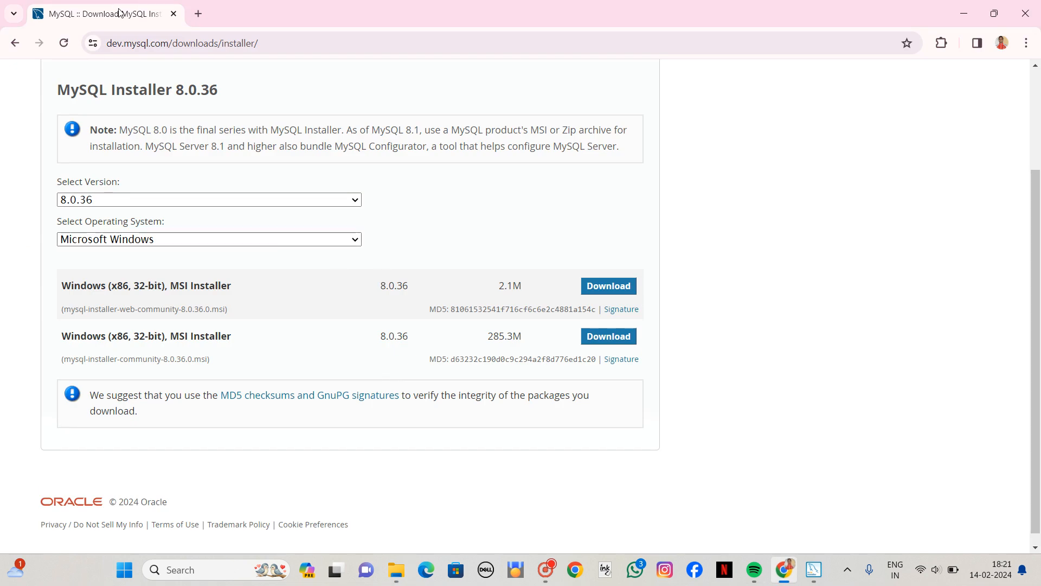
pyautogui.click(198, 14)
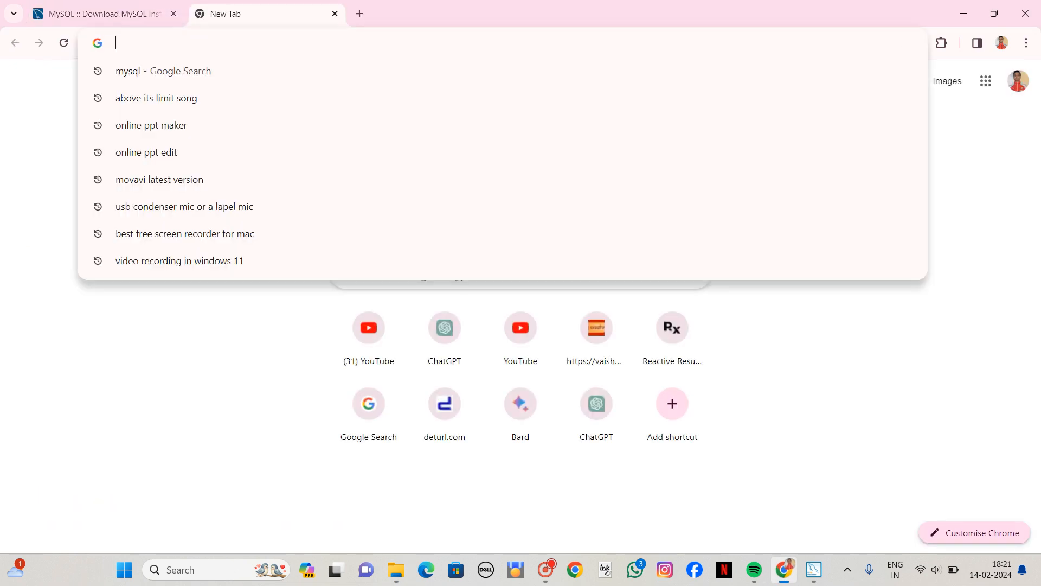
pyautogui.write('mysql')
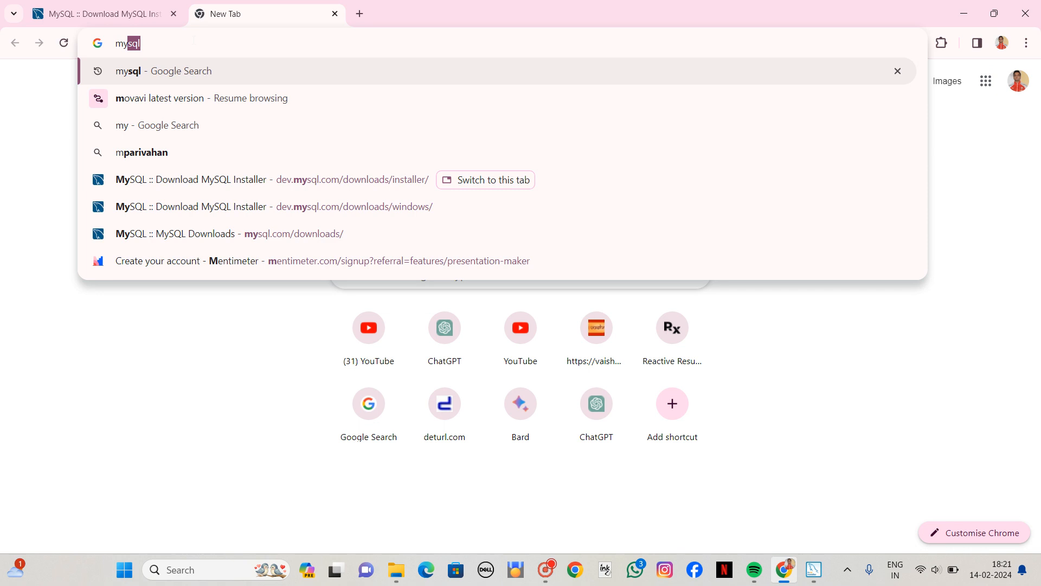
pyautogui.write(' w')
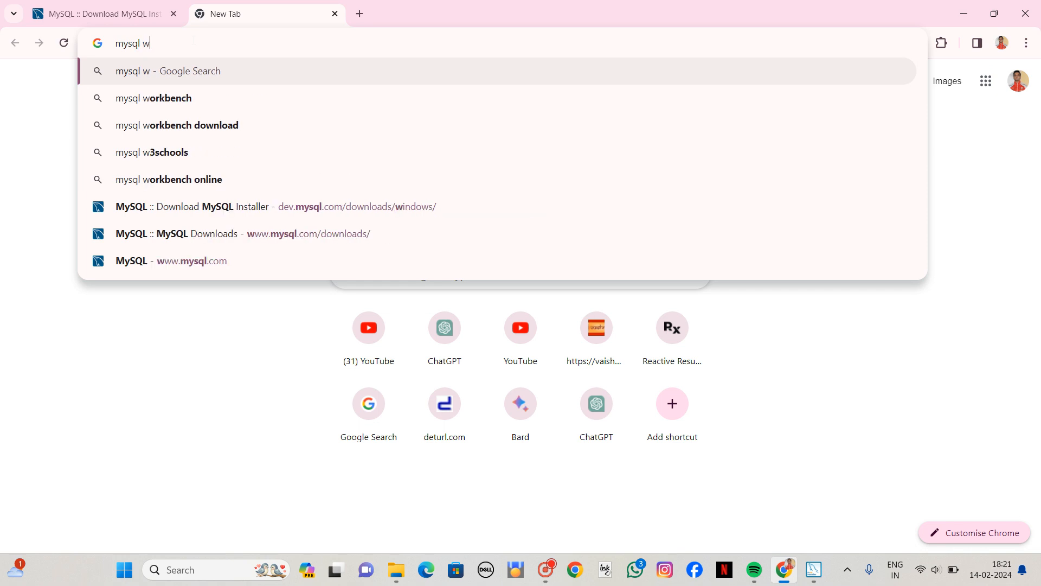
pyautogui.write('orkb')
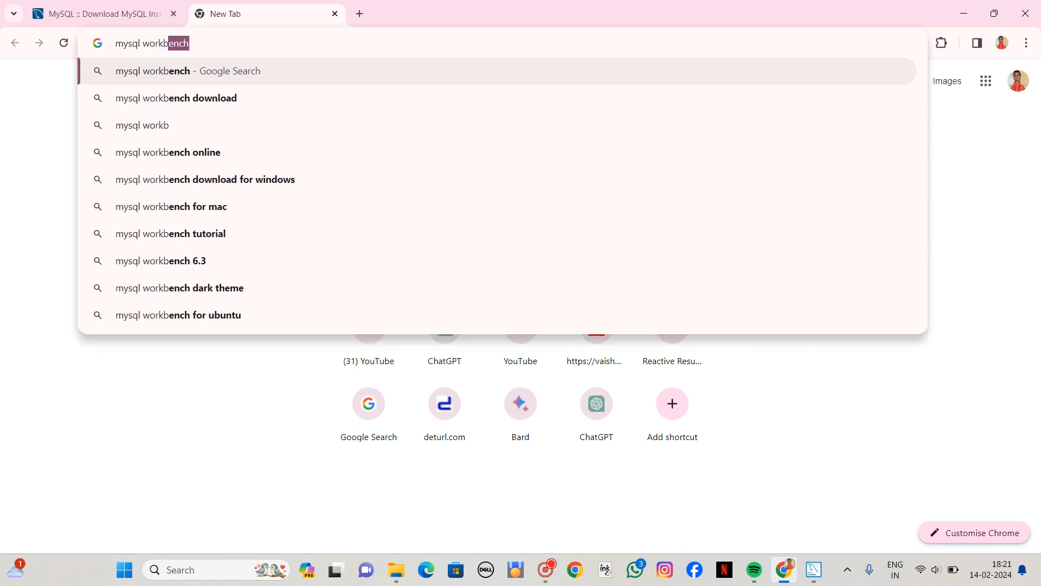
pyautogui.write('ench')
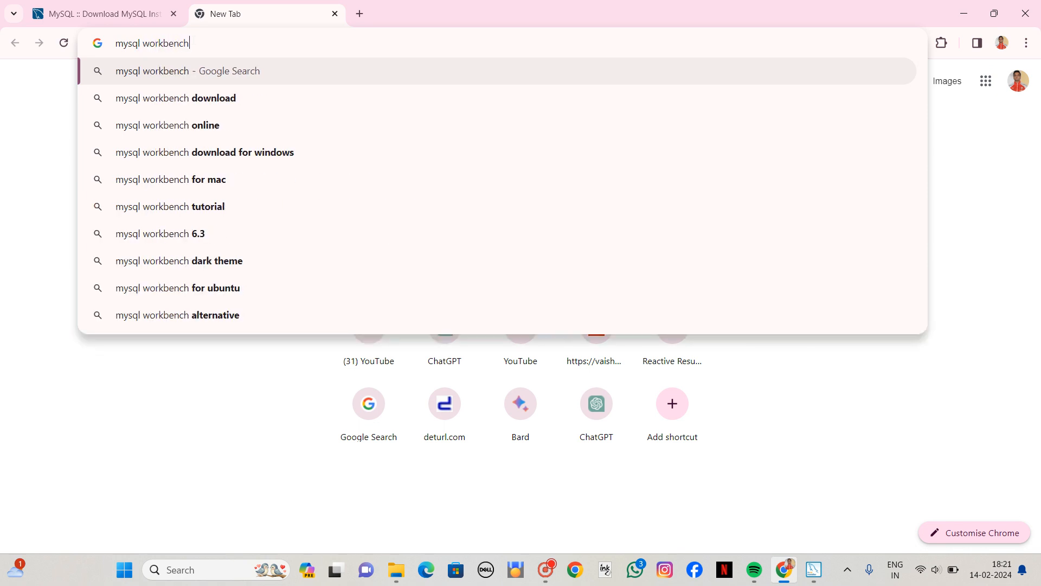
pyautogui.press('Return')
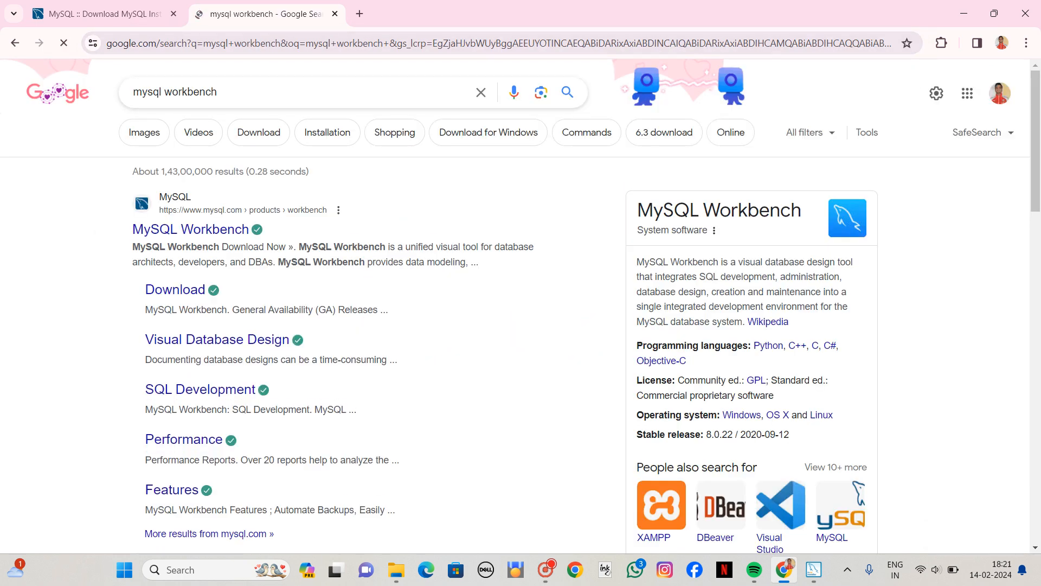
# Look through the MySQL Workbench product page from the search results, and return to the results.
pyautogui.click(202, 232)
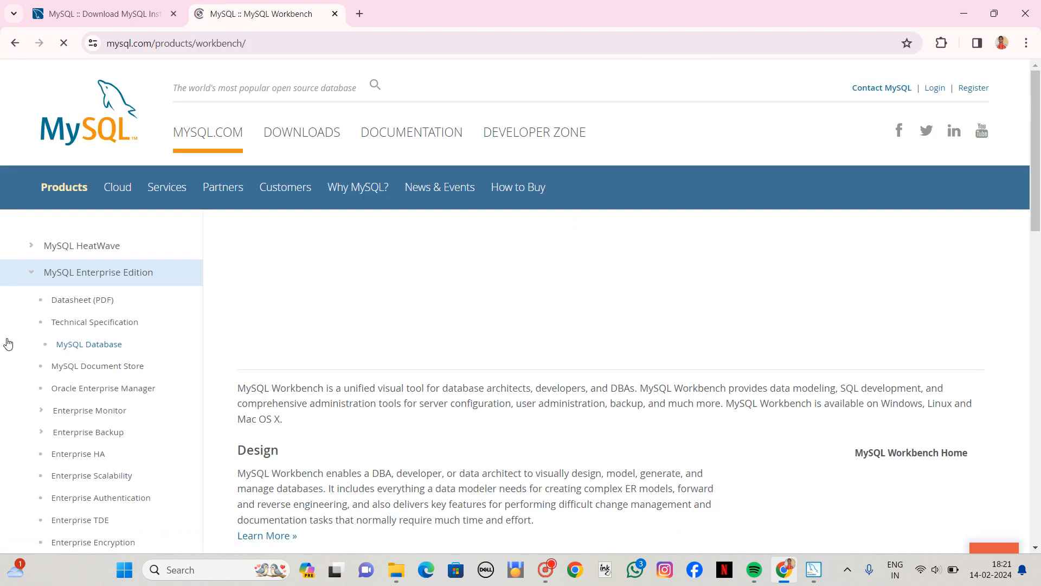
pyautogui.scroll(-10, 313, 319)
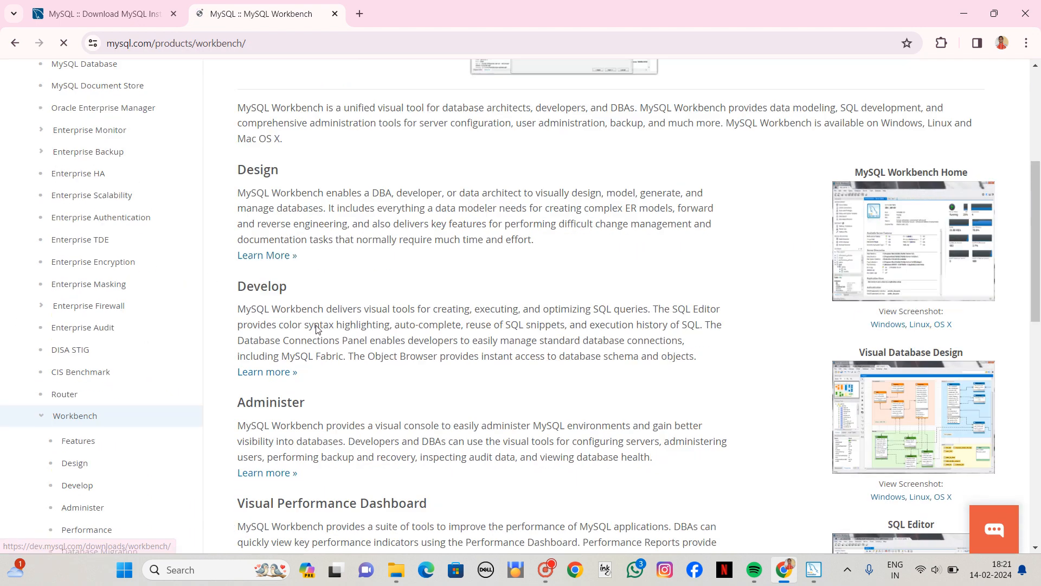
pyautogui.scroll(-5, 312, 319)
pyautogui.scroll(20, 312, 319)
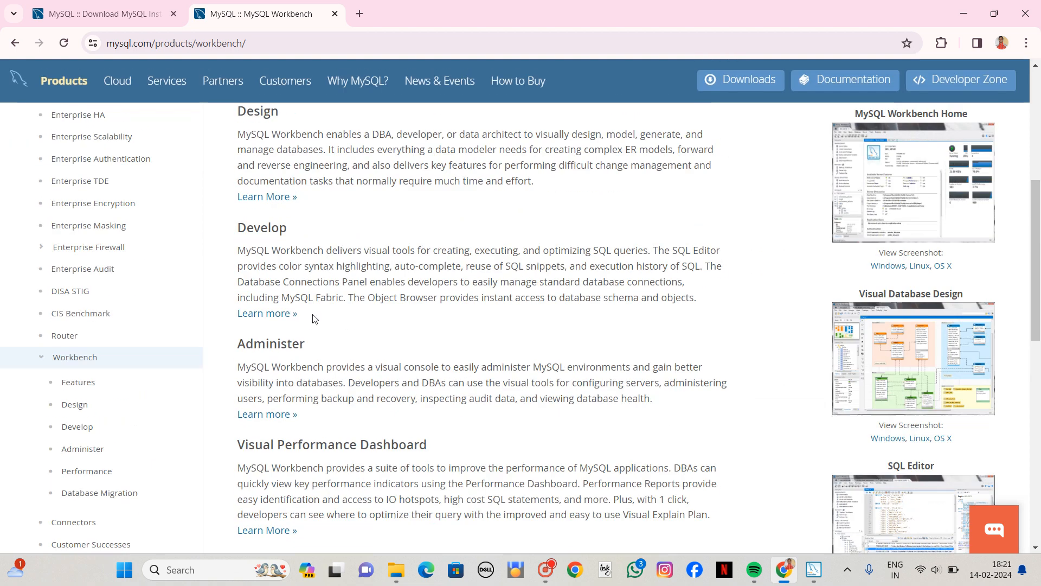
pyautogui.click(16, 44)
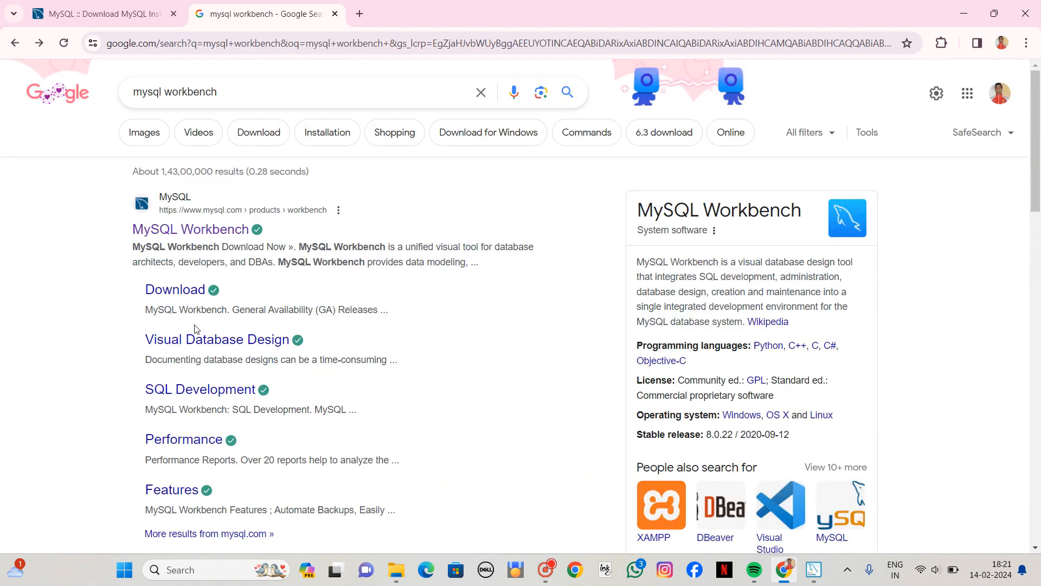
# Open the MySQL Workbench download page and download the Windows (x86, 64-bit) MSI Installer 8.0.36 without logging in.
pyautogui.scroll(-5, 195, 334)
pyautogui.scroll(5, 217, 351)
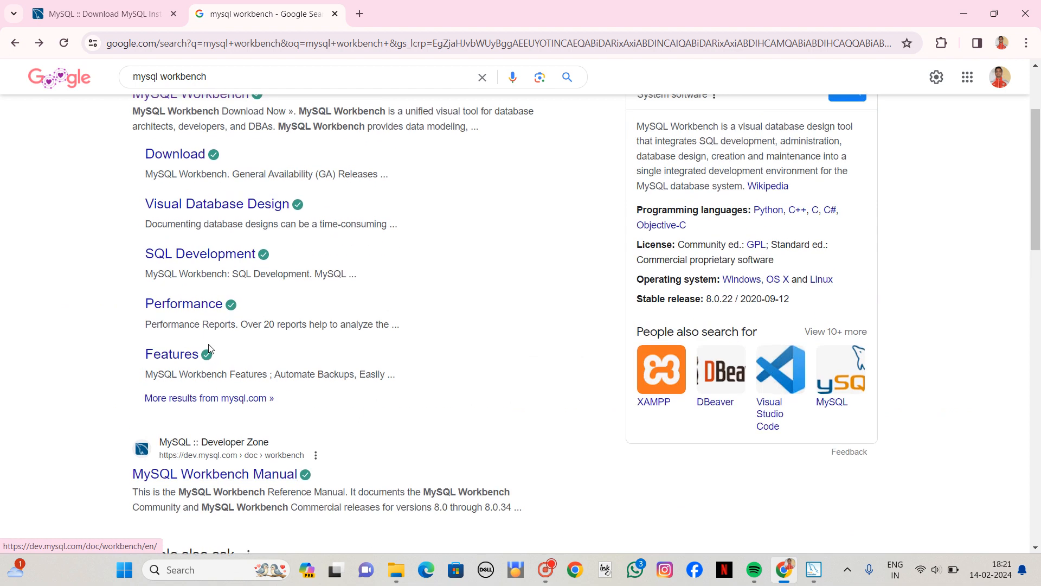
pyautogui.click(196, 291)
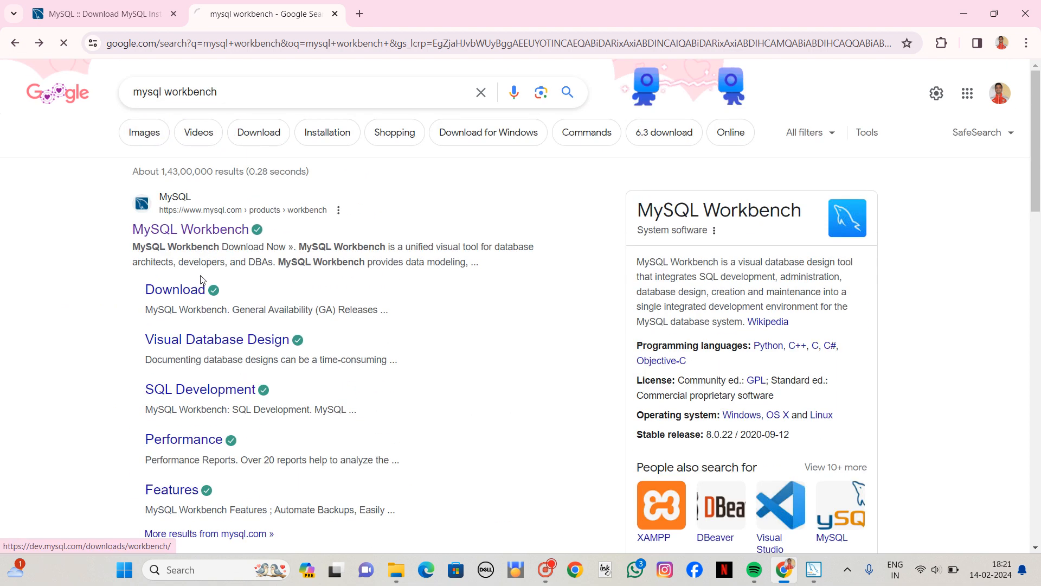
pyautogui.scroll(-3, 332, 317)
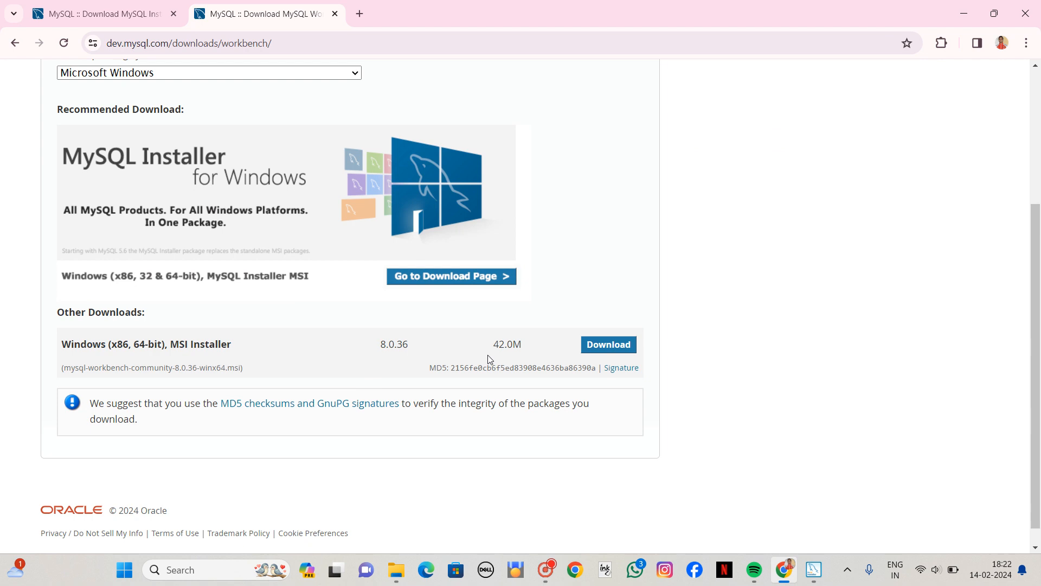
pyautogui.click(607, 350)
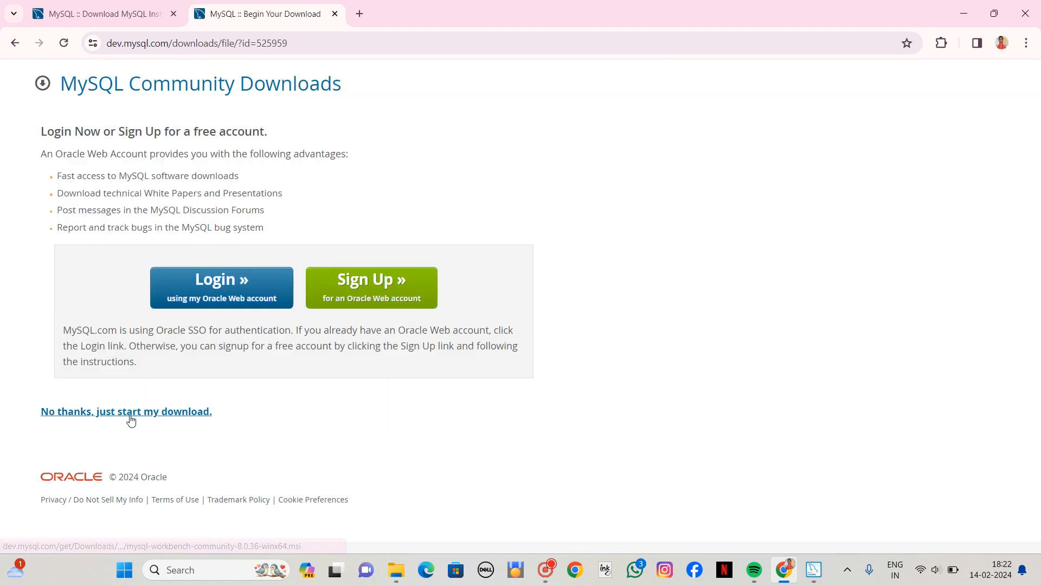
pyautogui.click(141, 418)
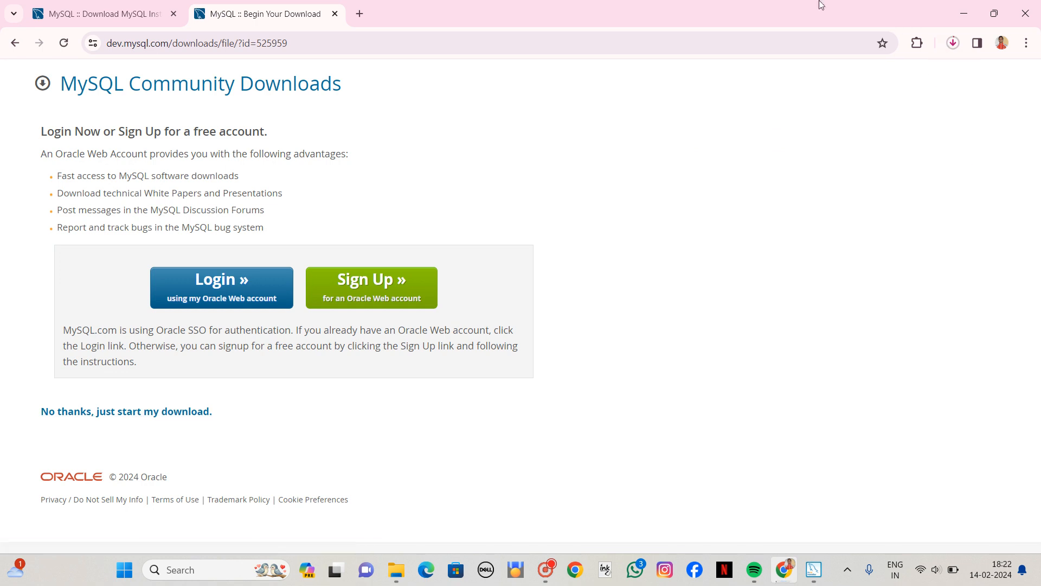
# Move the downloaded mysql-workbench-community-8.0.36-winx64 file from Downloads to C:\softwares\New folder and refresh the folder.
pyautogui.click(951, 42)
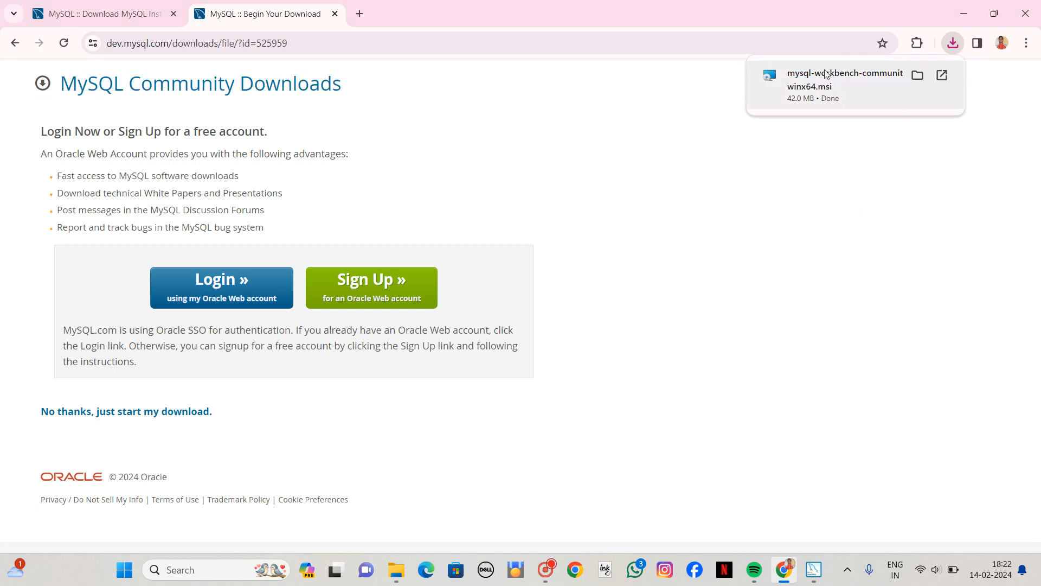
pyautogui.click(916, 76)
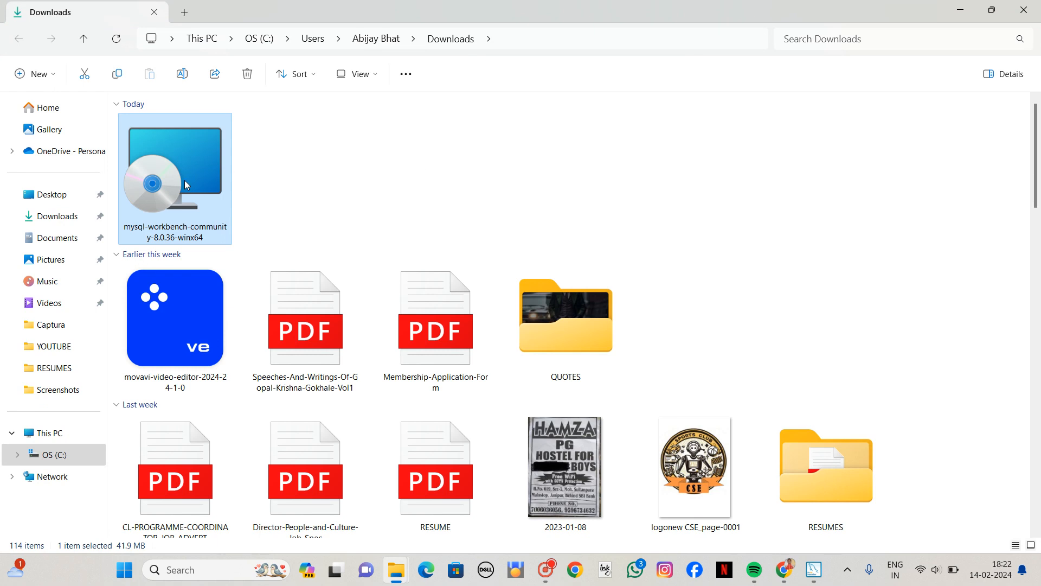
pyautogui.rightClick(183, 180)
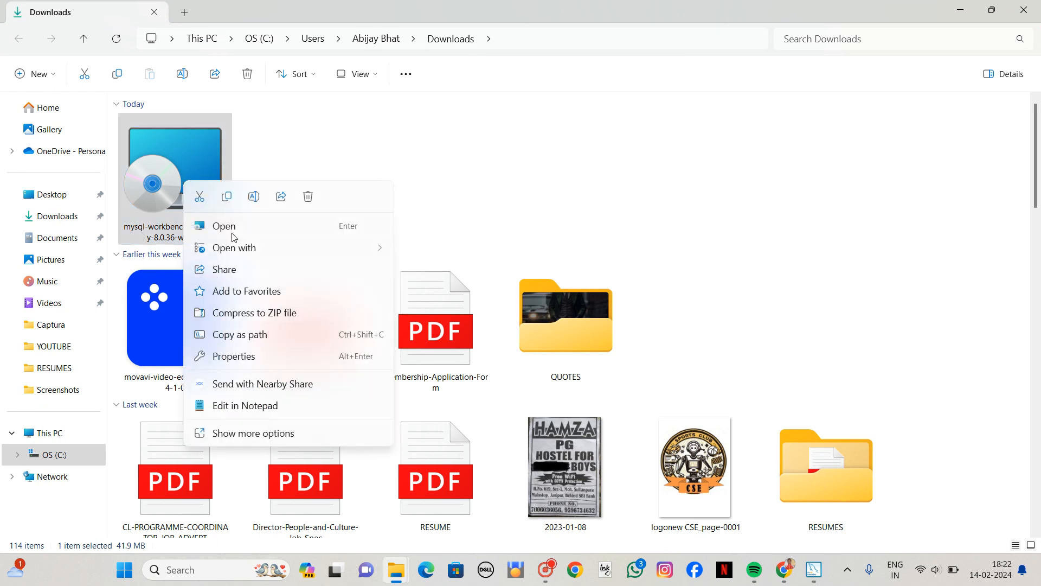
pyautogui.click(199, 197)
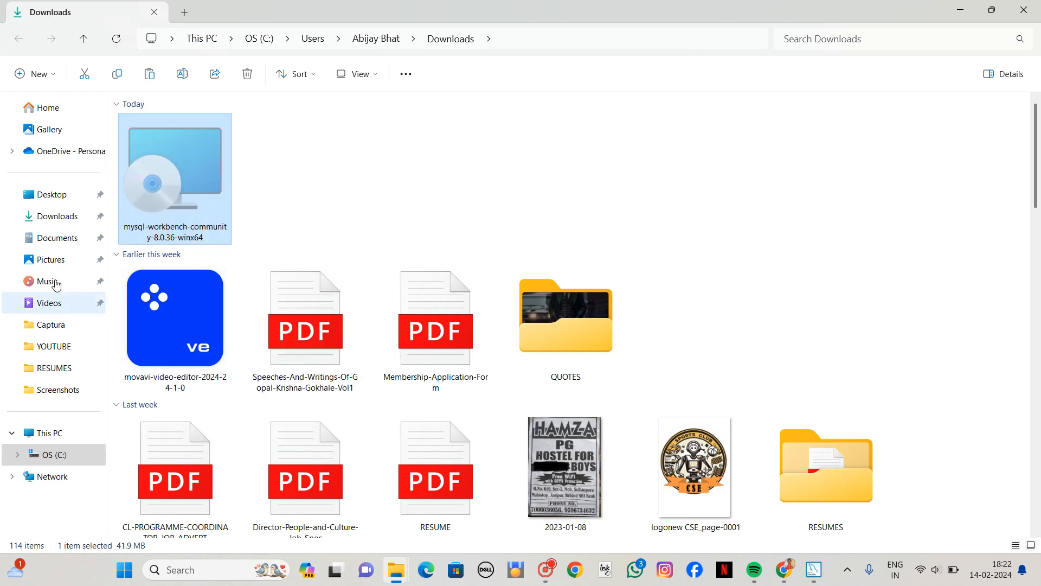
pyautogui.click(49, 432)
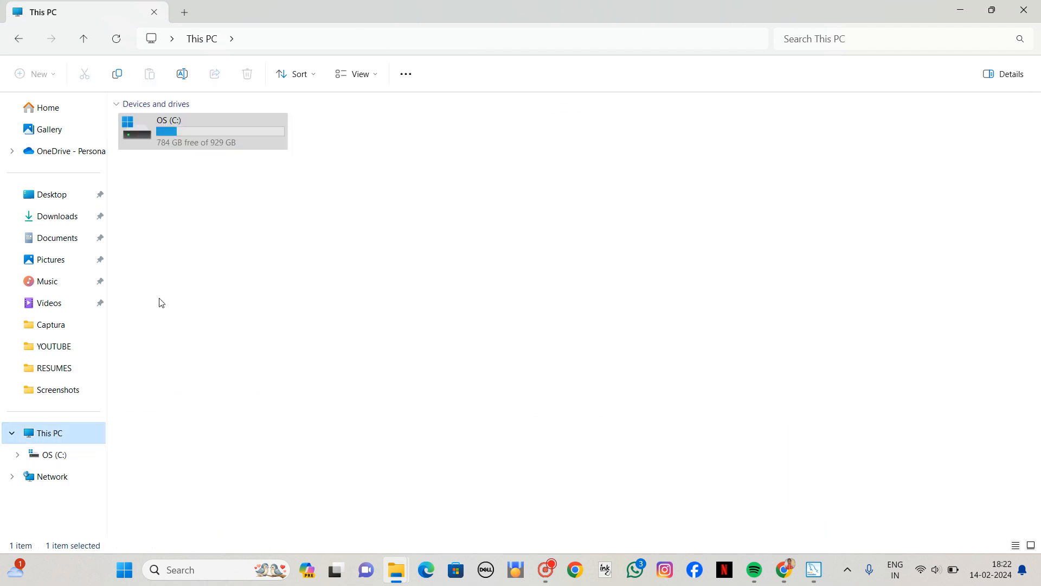
pyautogui.doubleClick(219, 132)
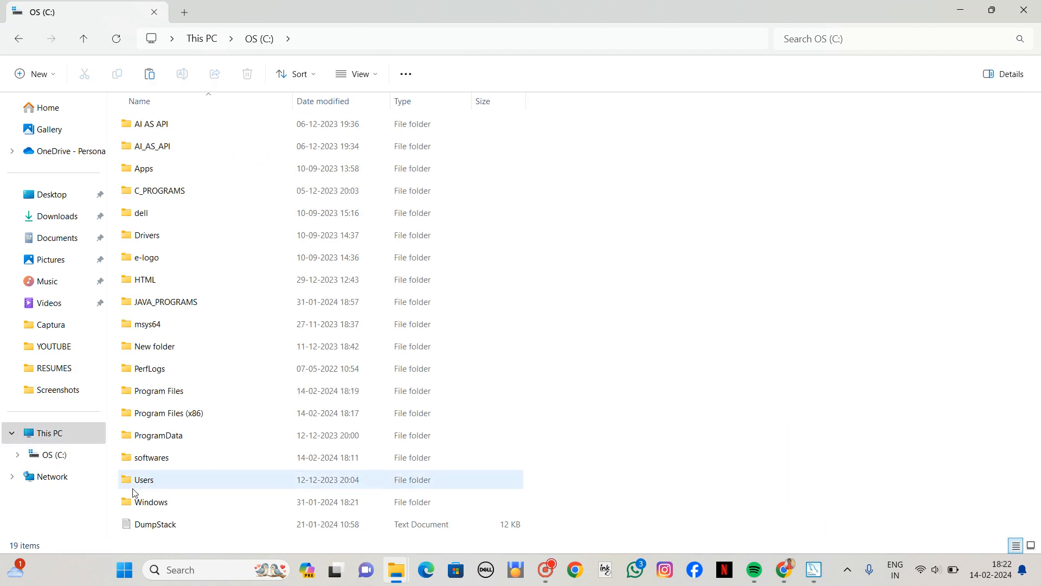
pyautogui.doubleClick(169, 457)
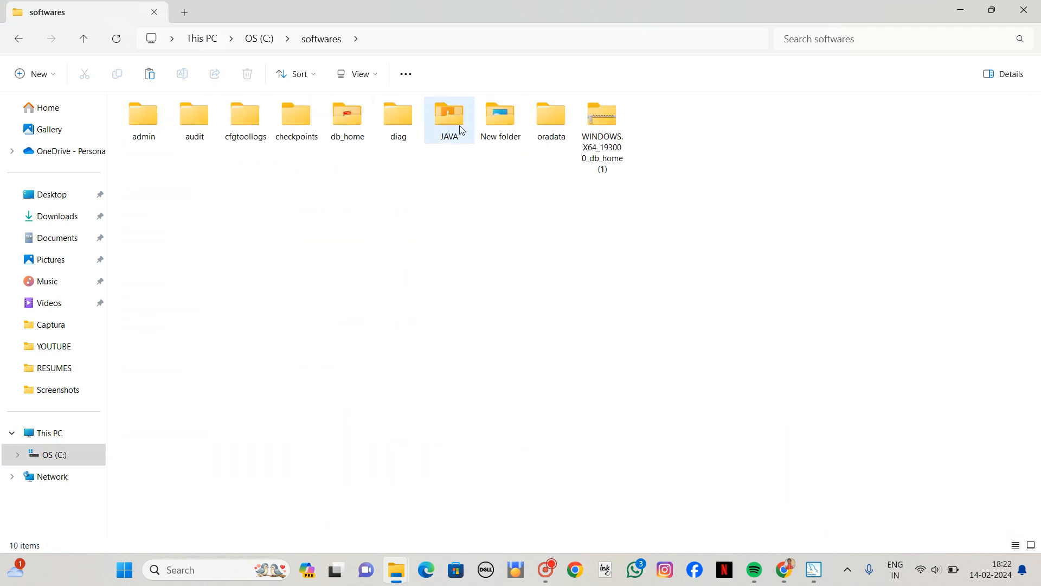
pyautogui.doubleClick(500, 117)
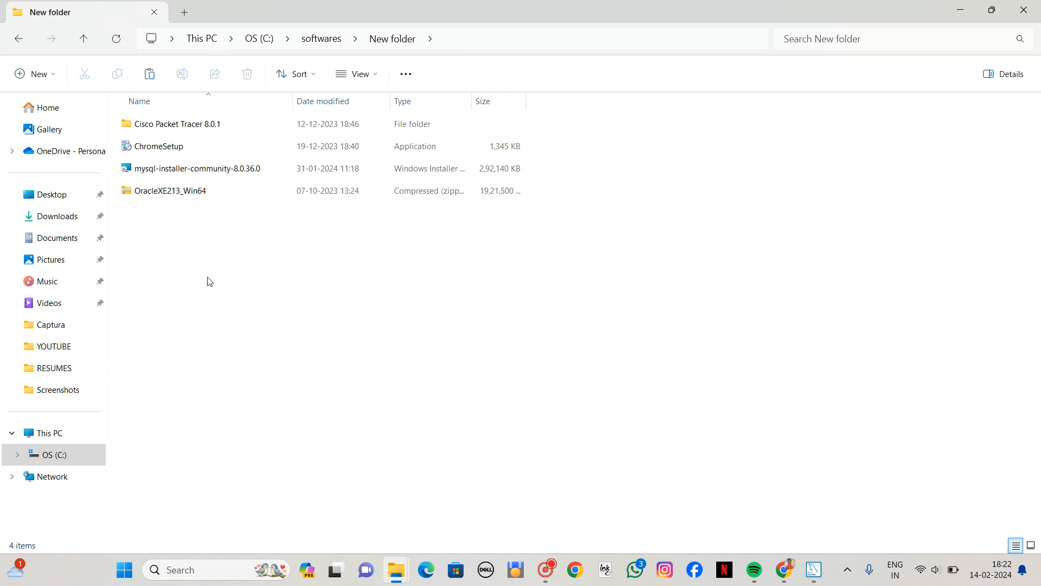
pyautogui.hotkey('ctrl', 'v')
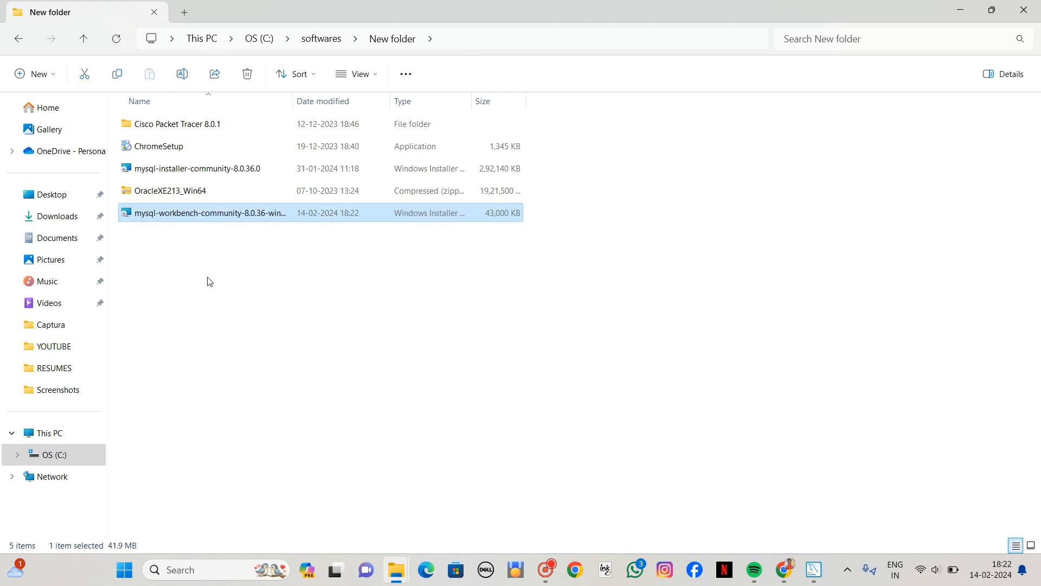
pyautogui.rightClick(202, 274)
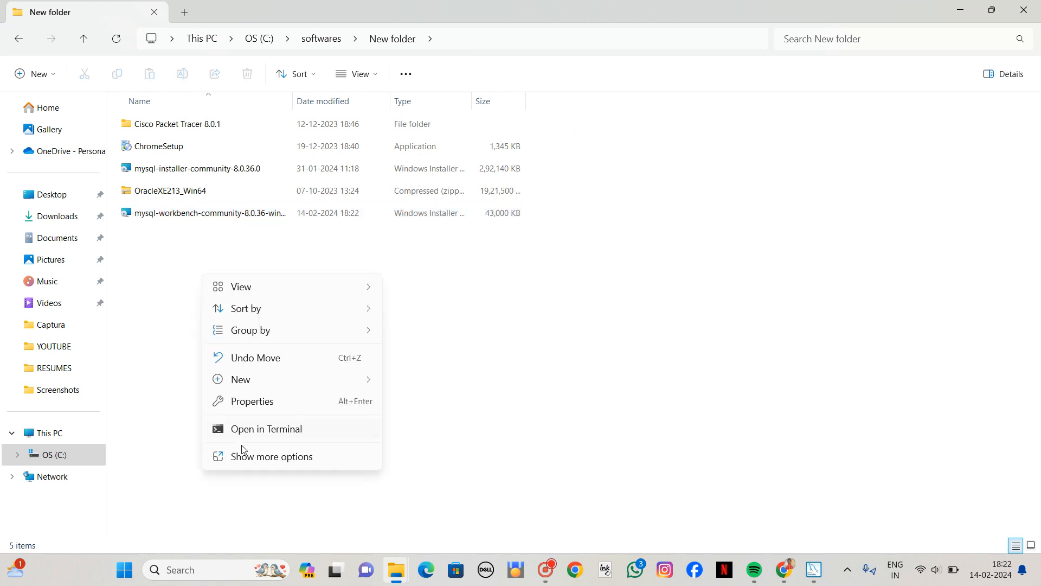
pyautogui.click(244, 460)
pyautogui.click(233, 329)
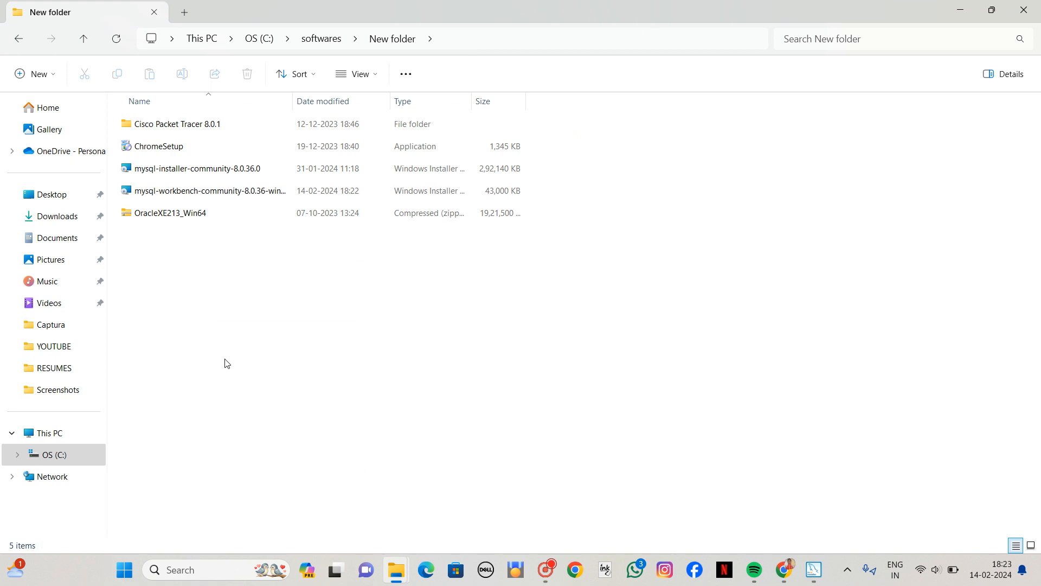
# Run the mysql-workbench-community-8.0.36-winx64 installer, complete the wizard with the default destination and Complete setup type, and launch Workbench on finishing.
pyautogui.doubleClick(185, 192)
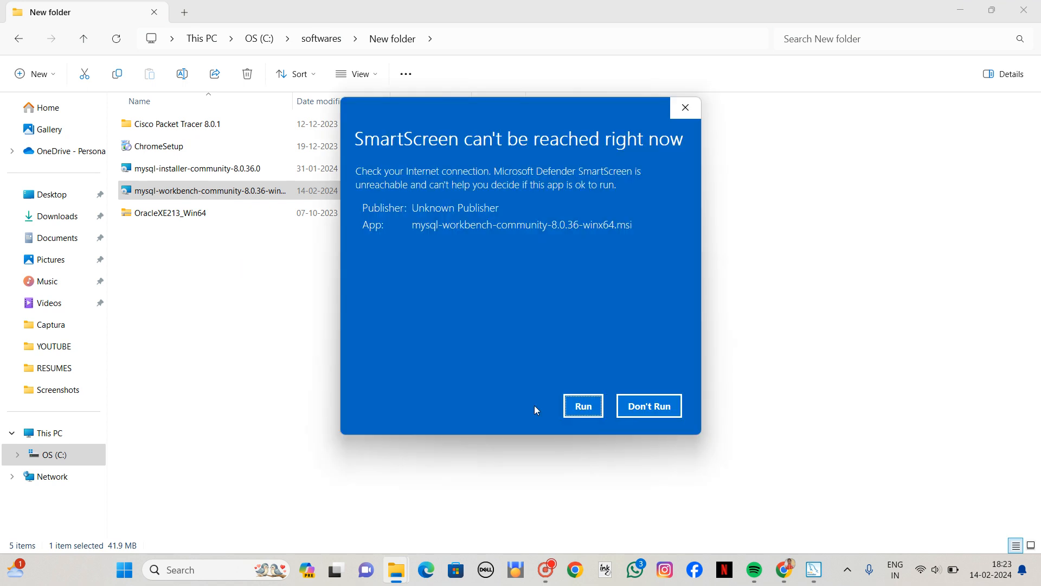
pyautogui.click(577, 411)
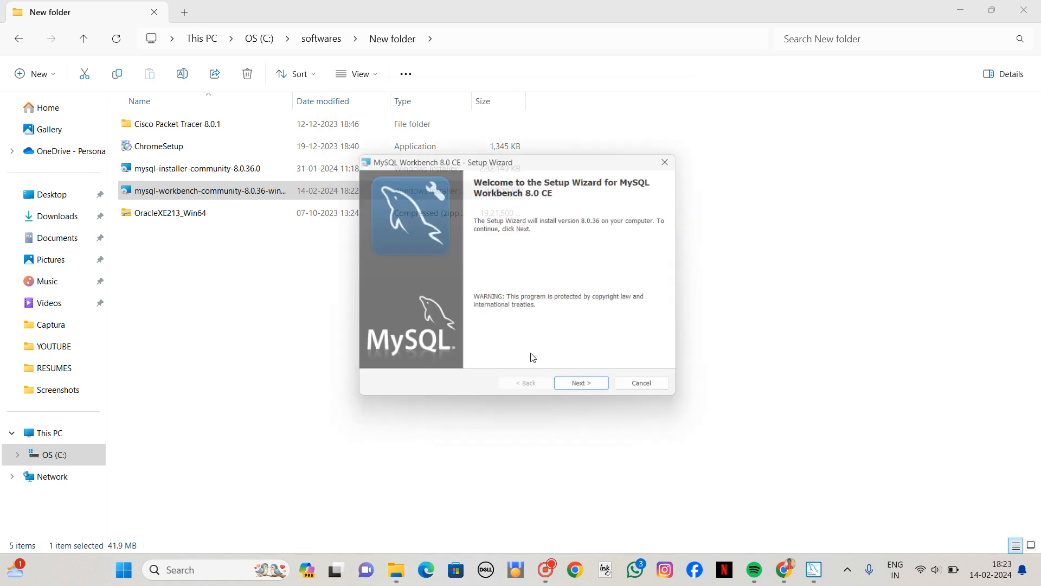
pyautogui.click(585, 392)
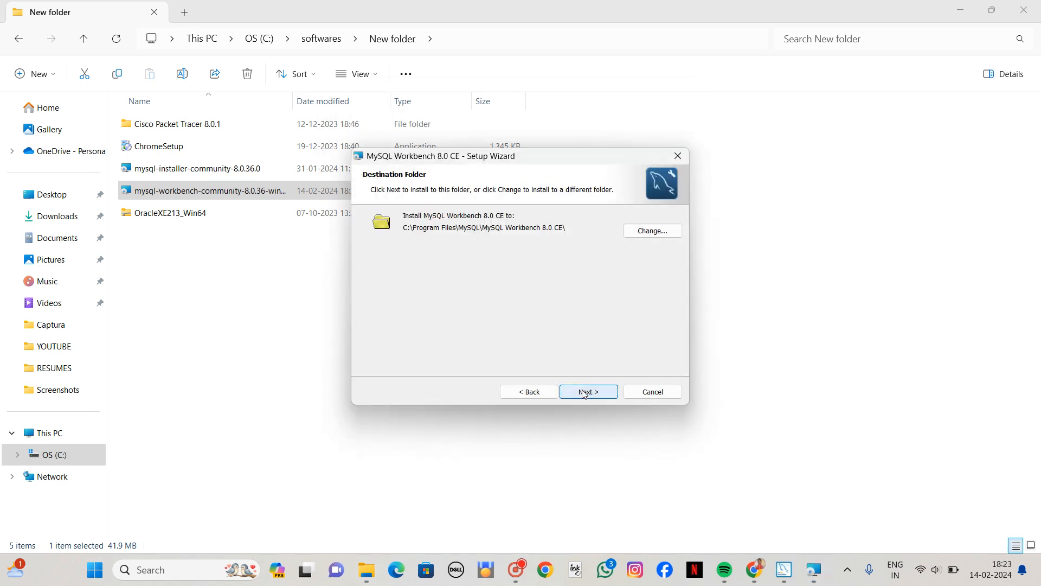
pyautogui.click(584, 393)
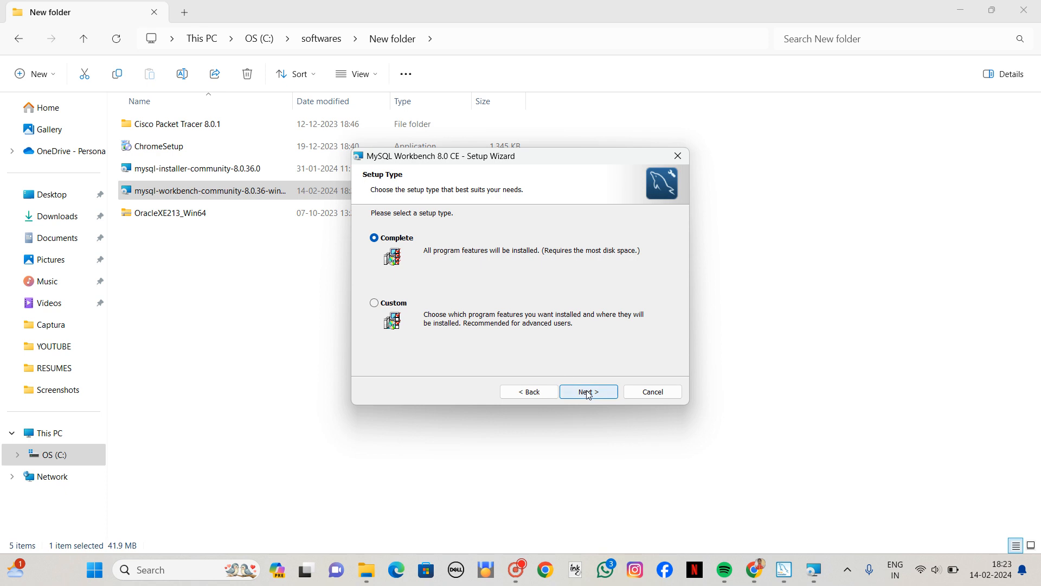
pyautogui.click(583, 392)
pyautogui.click(581, 393)
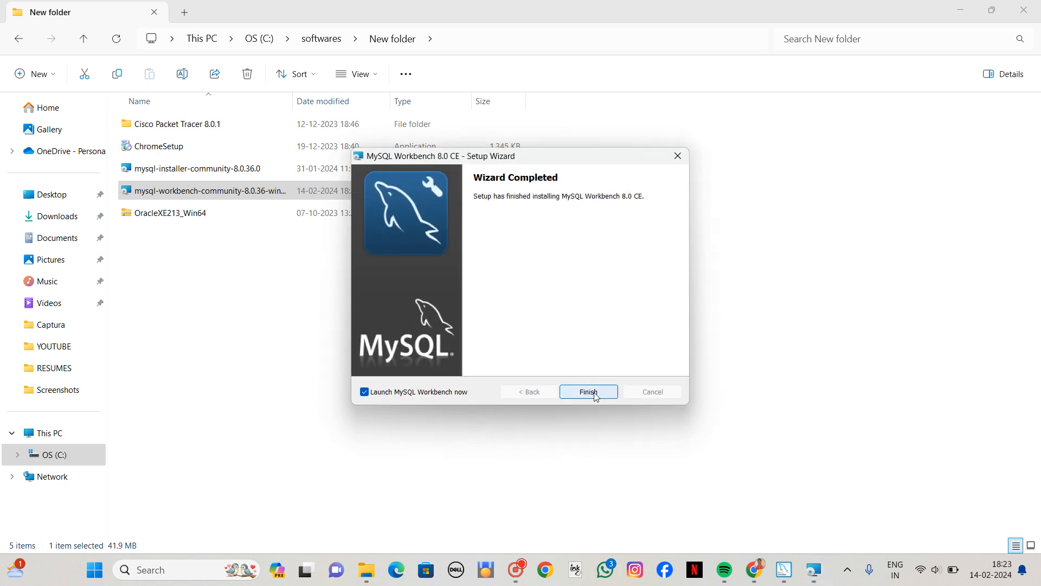
pyautogui.click(588, 391)
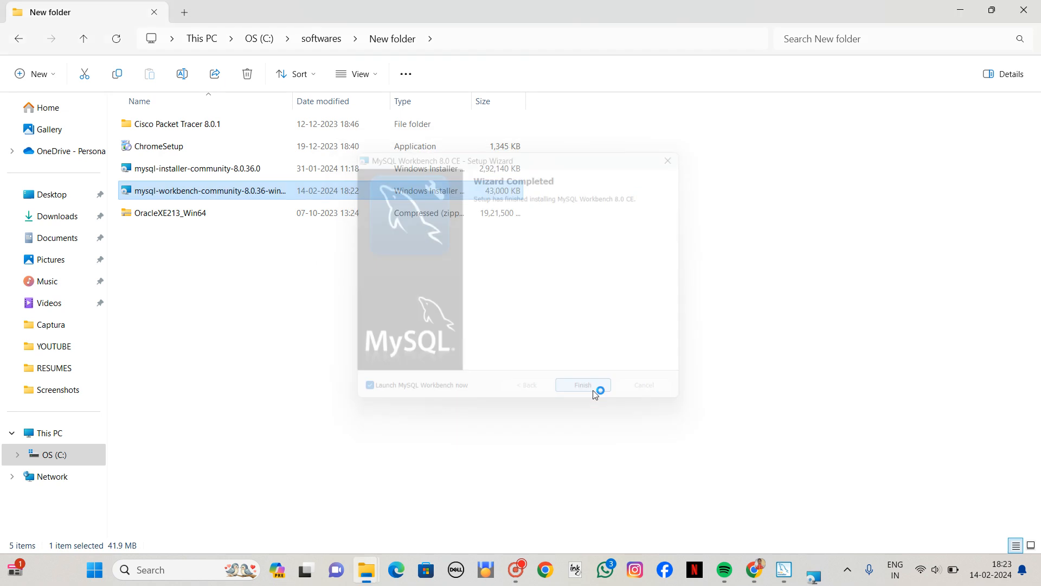
# Minimize the open File Explorer windows to show the desktop, and refresh the desktop.
pyautogui.click(959, 8)
pyautogui.click(959, 7)
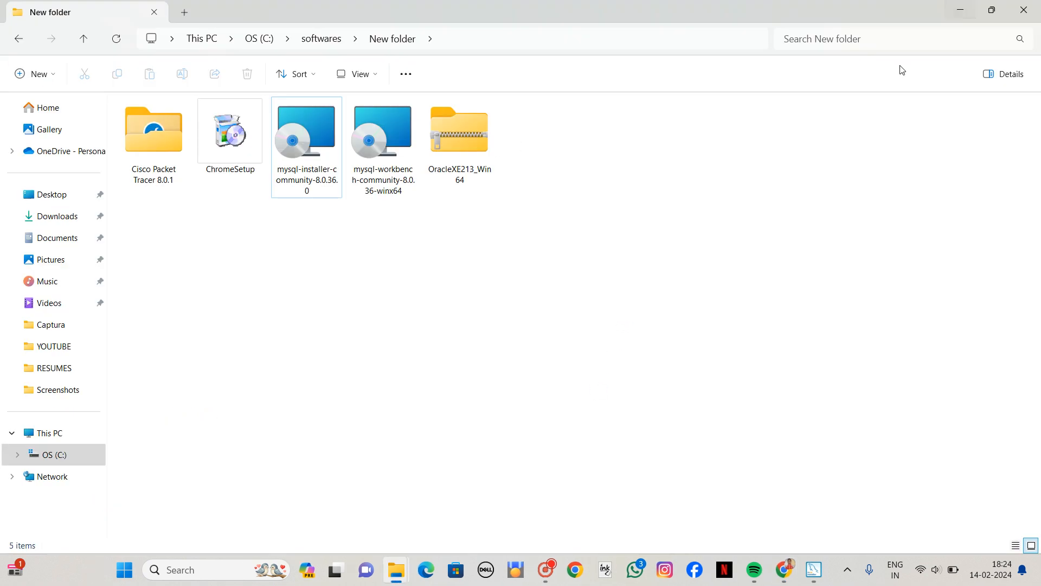
pyautogui.click(957, 8)
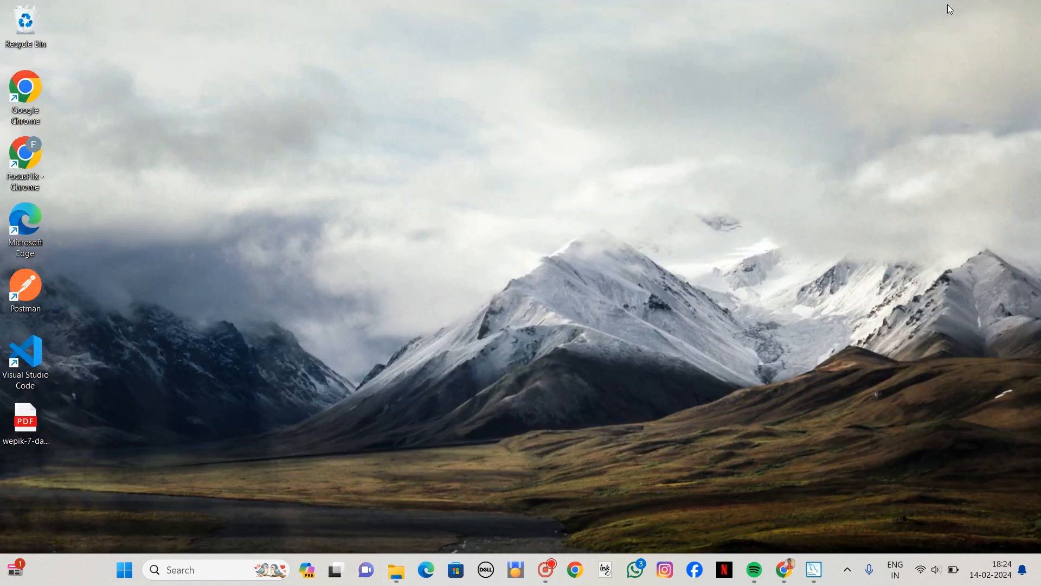
pyautogui.rightClick(801, 159)
pyautogui.click(822, 220)
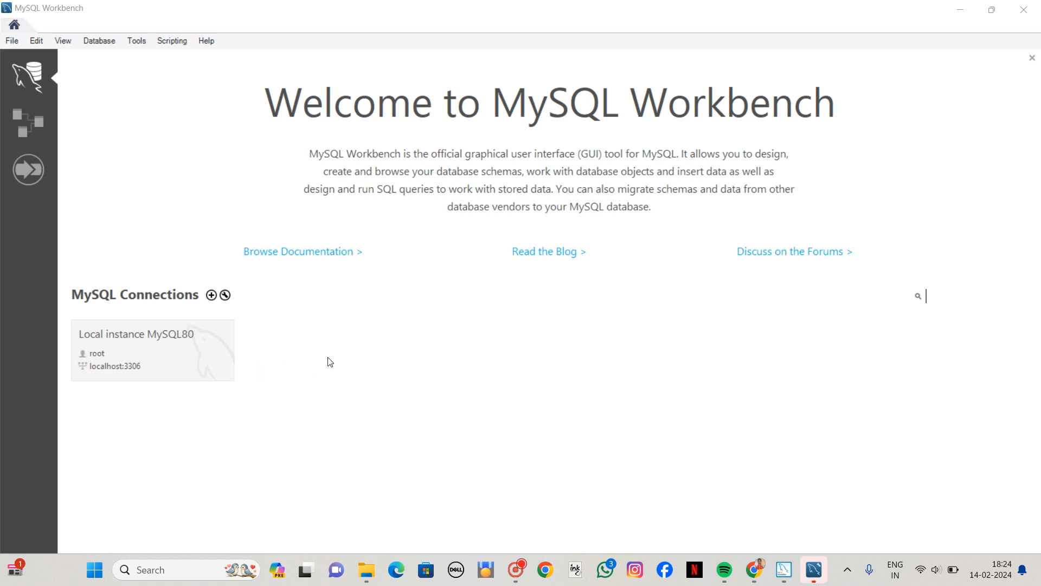
# Open the Local instance MySQL80 connection and look through its EMPLOYEE table-creation script and the two employee query scripts.
pyautogui.doubleClick(175, 360)
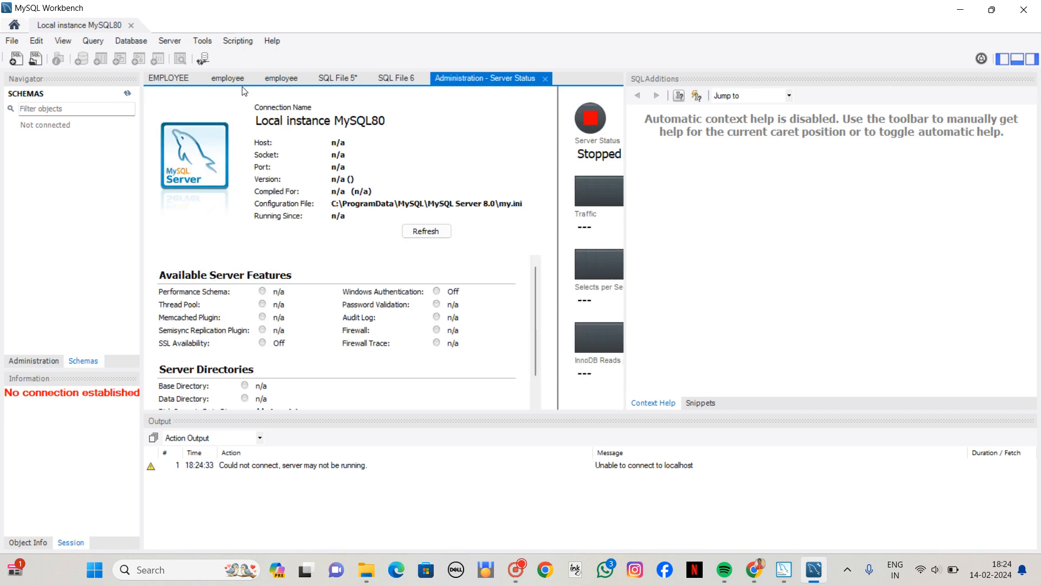
pyautogui.click(173, 76)
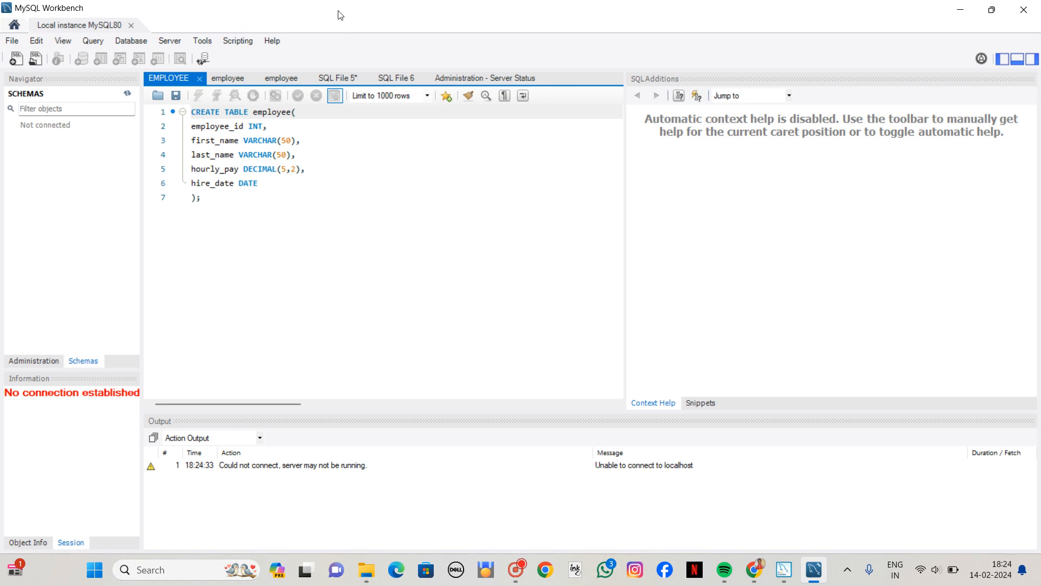
pyautogui.click(228, 80)
pyautogui.click(277, 79)
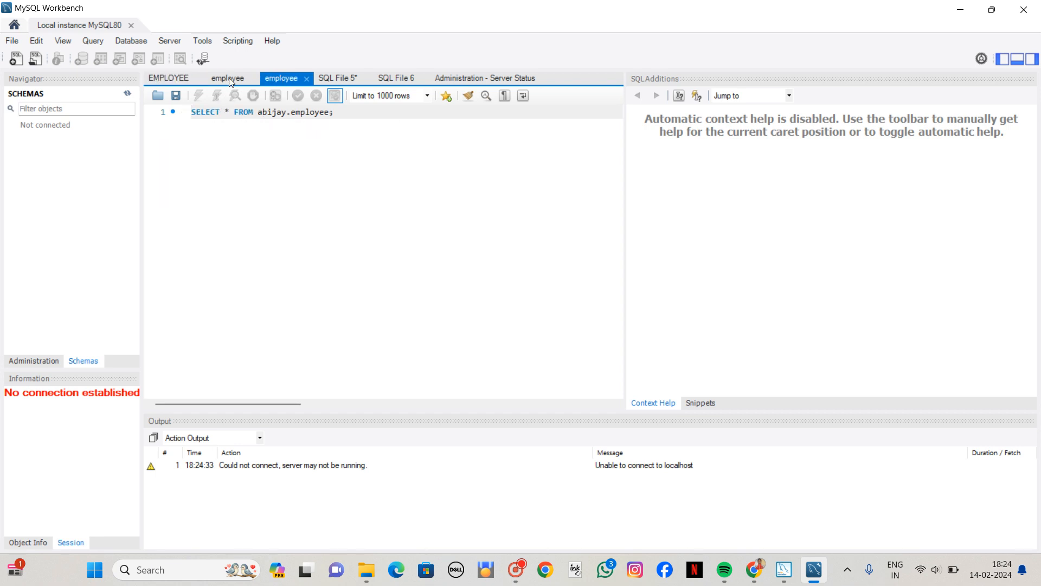
pyautogui.click(231, 80)
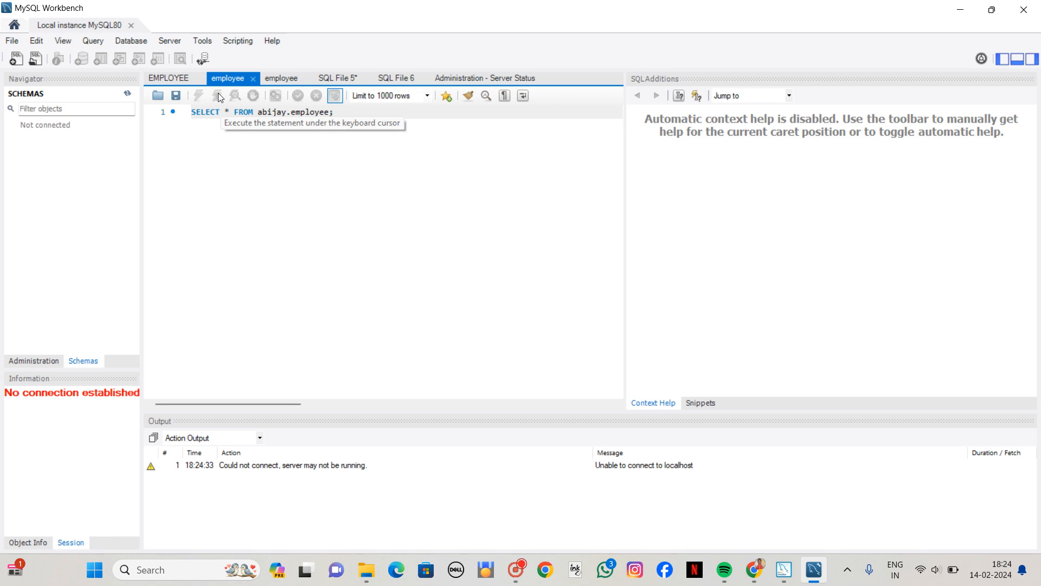
pyautogui.click(188, 80)
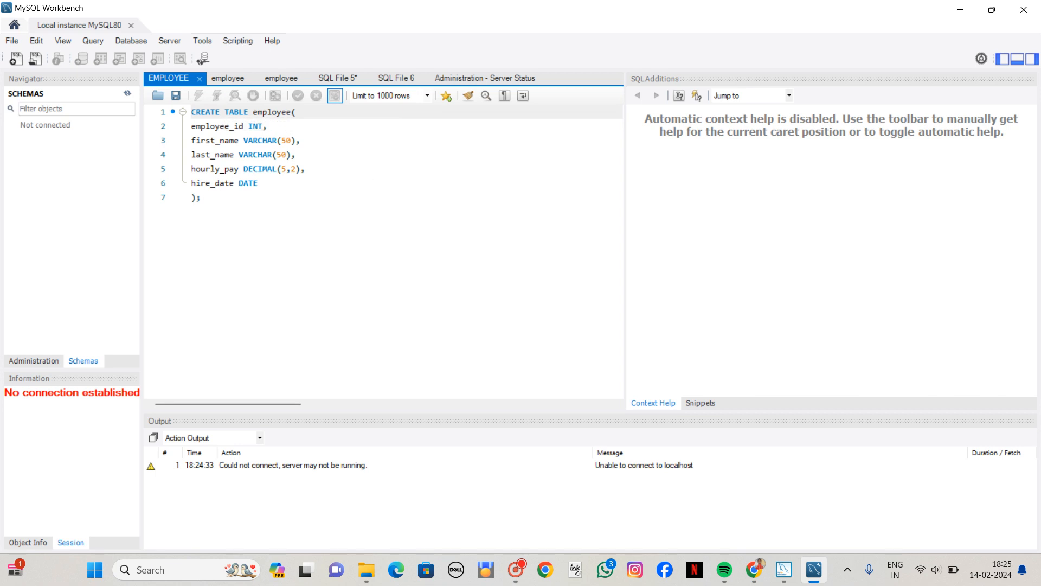
# Create a new, empty query tab in the Local instance MySQL80 connection.
pyautogui.click(10, 42)
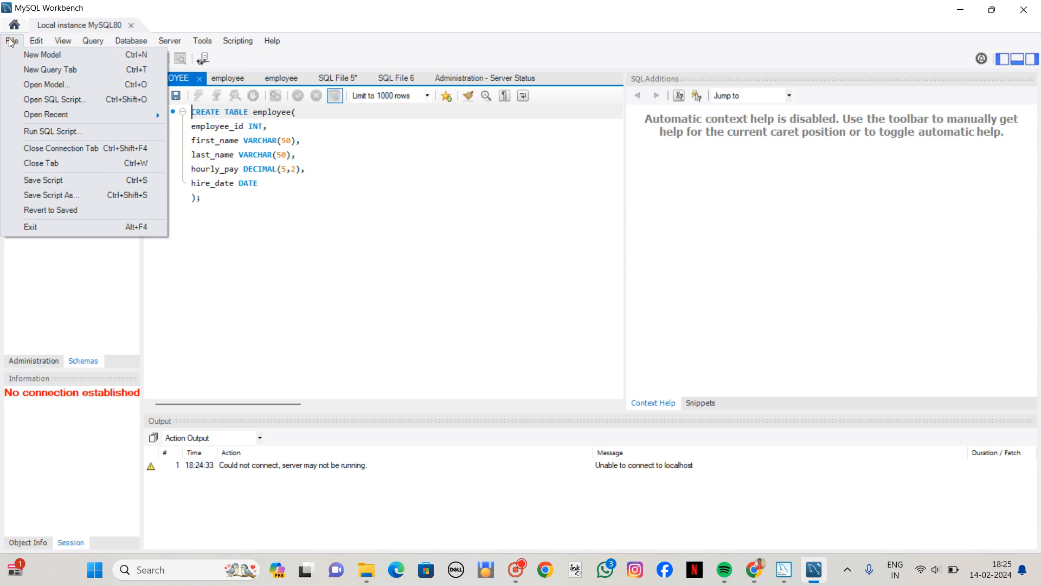
pyautogui.click(33, 70)
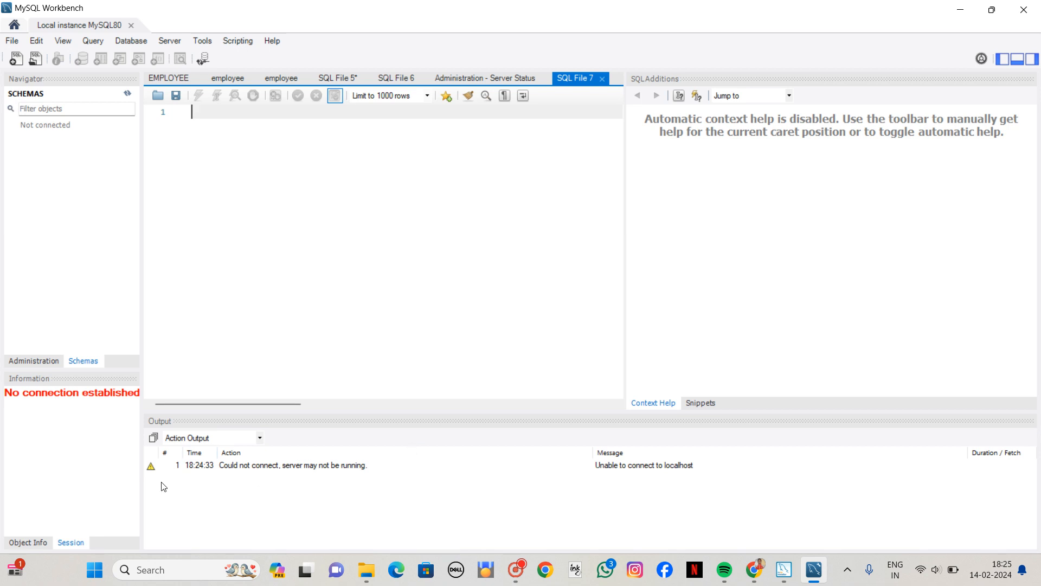
pyautogui.click(326, 508)
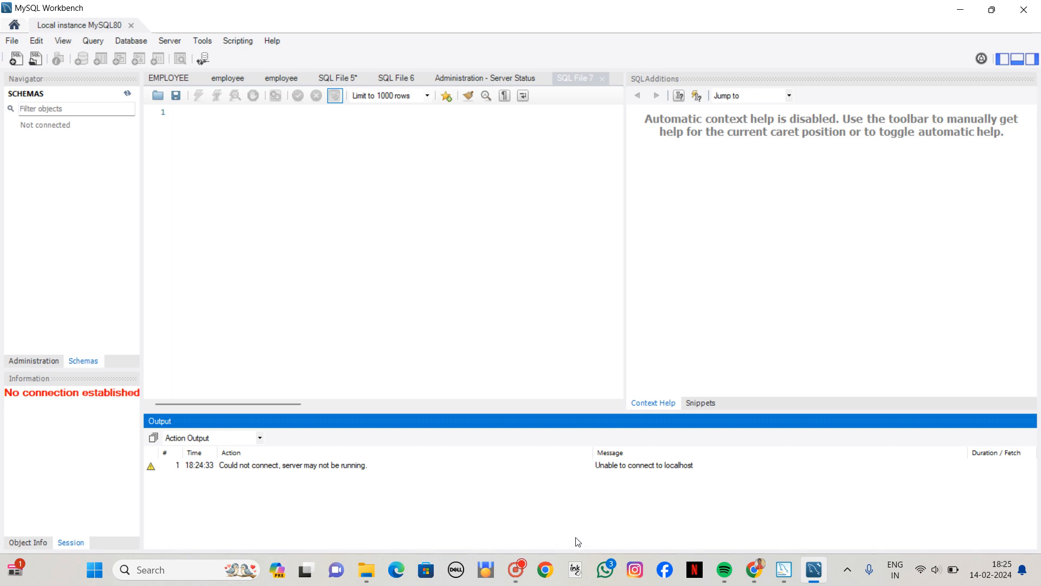
pyautogui.moveTo(525, 573)
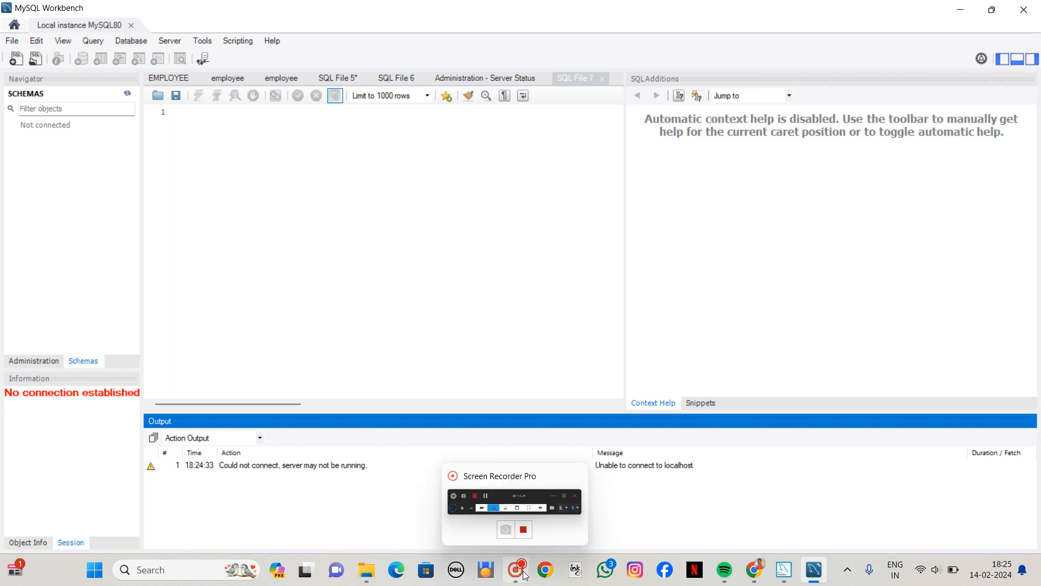
pyautogui.click(519, 580)
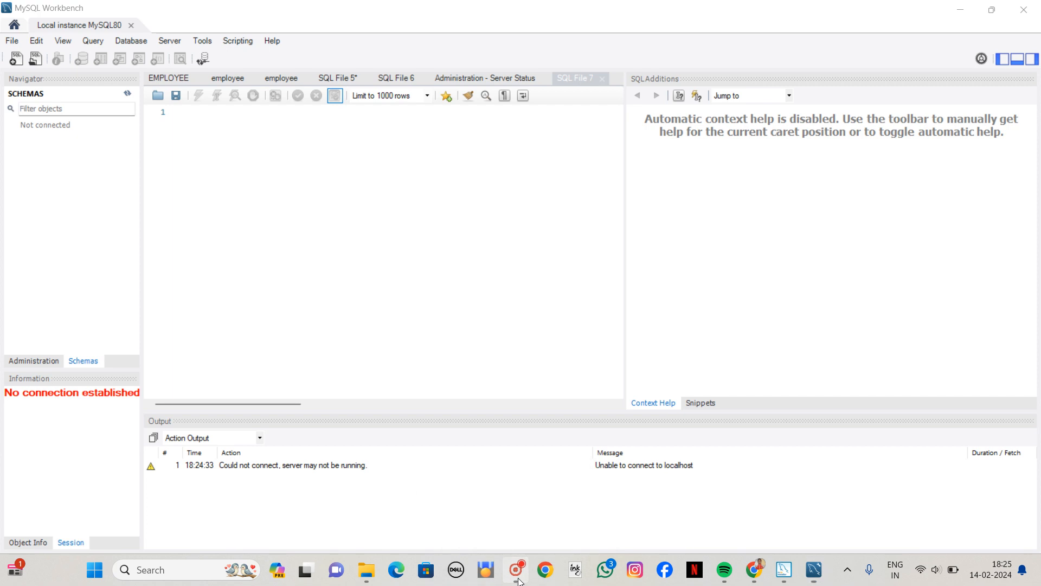